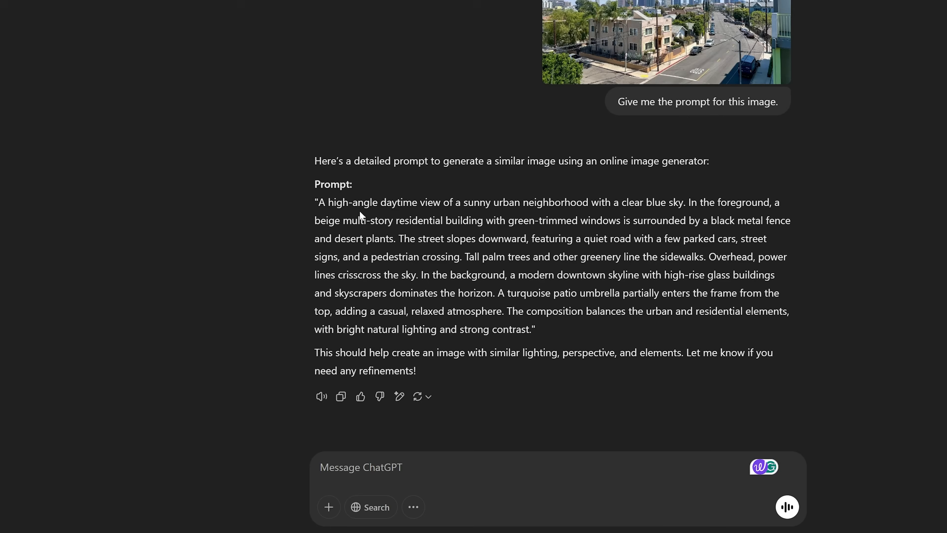
# Select the quoted image-generator prompt in ChatGPT's reply about the sunny residential street photo.
pyautogui.moveTo(319, 202); pyautogui.dragTo(417, 329)
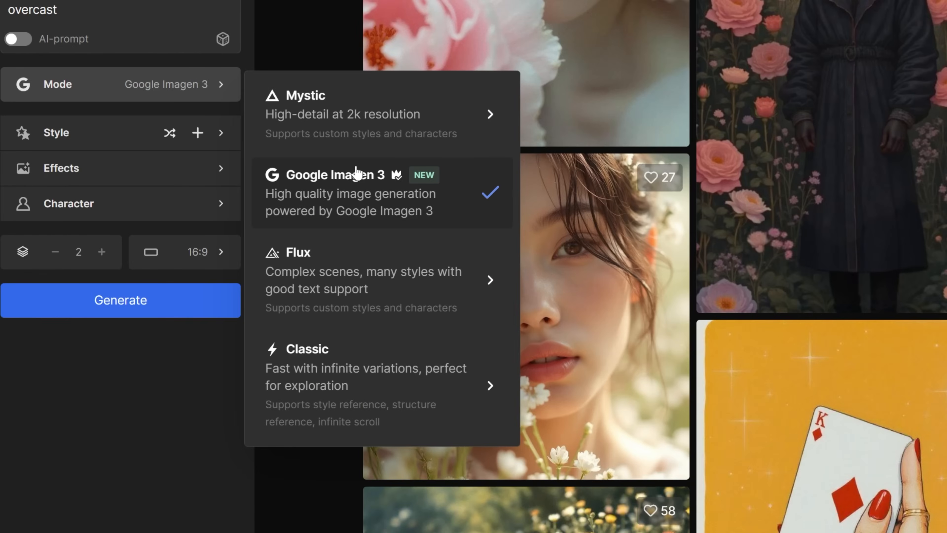
# Generate Mystic 2.5 images from the prompt 'a city background view, 10th floor, overcast'.
pyautogui.moveTo(368, 127)
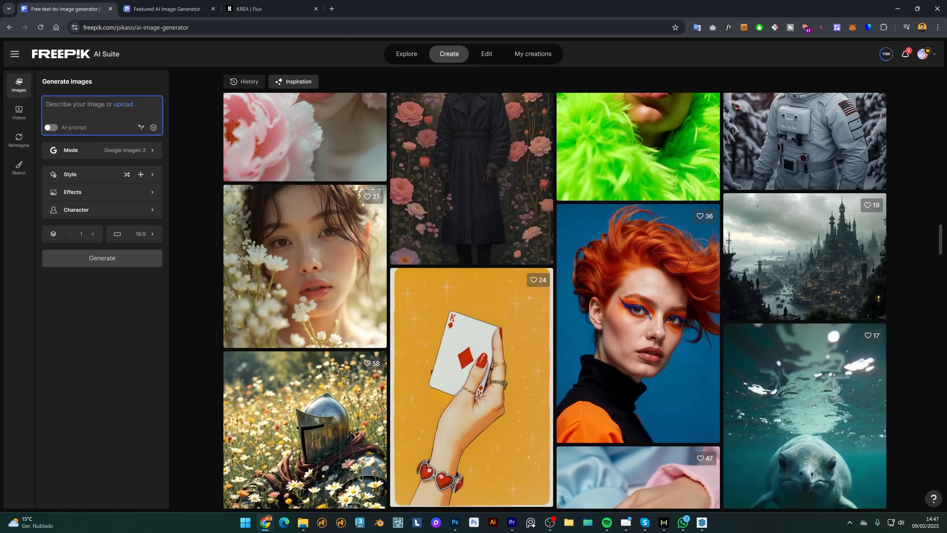
pyautogui.write('a city background view, 10th')
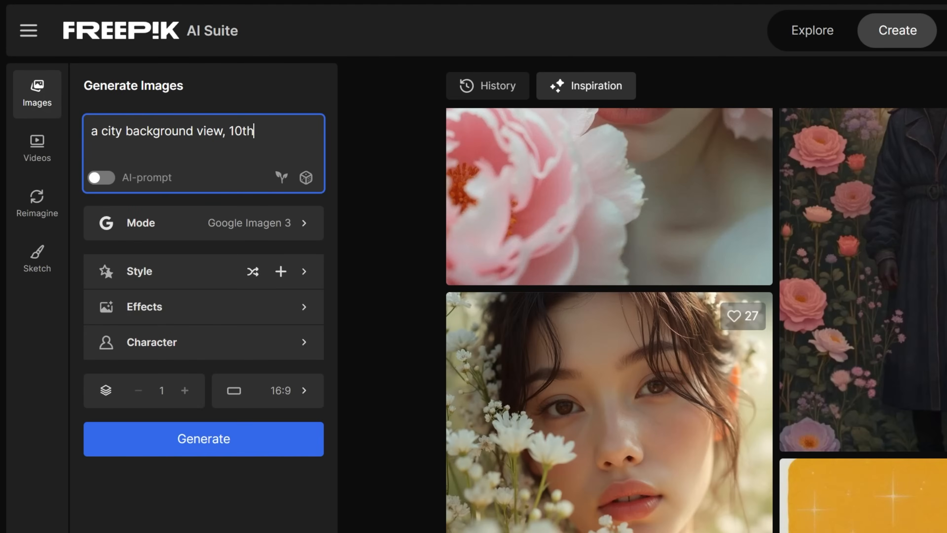
pyautogui.write(' floor, overcast')
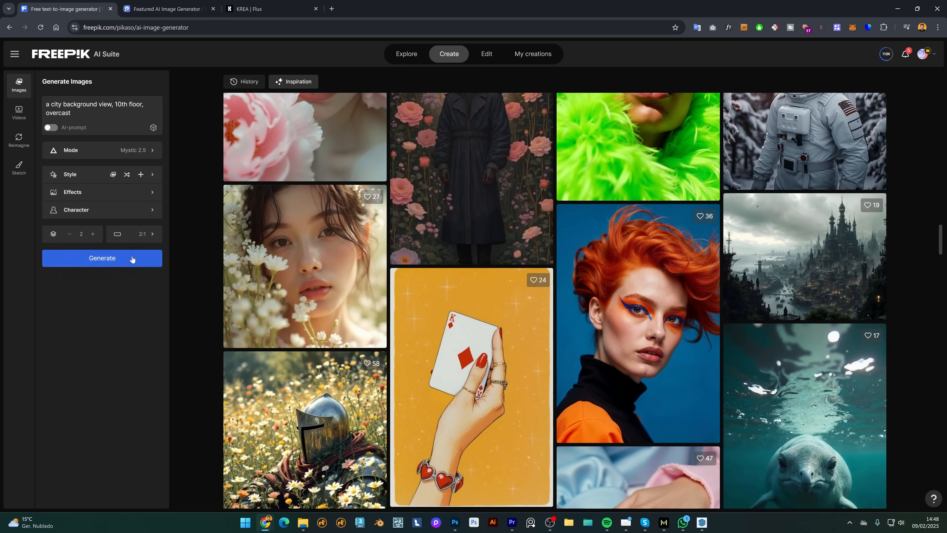
pyautogui.click(261, 439)
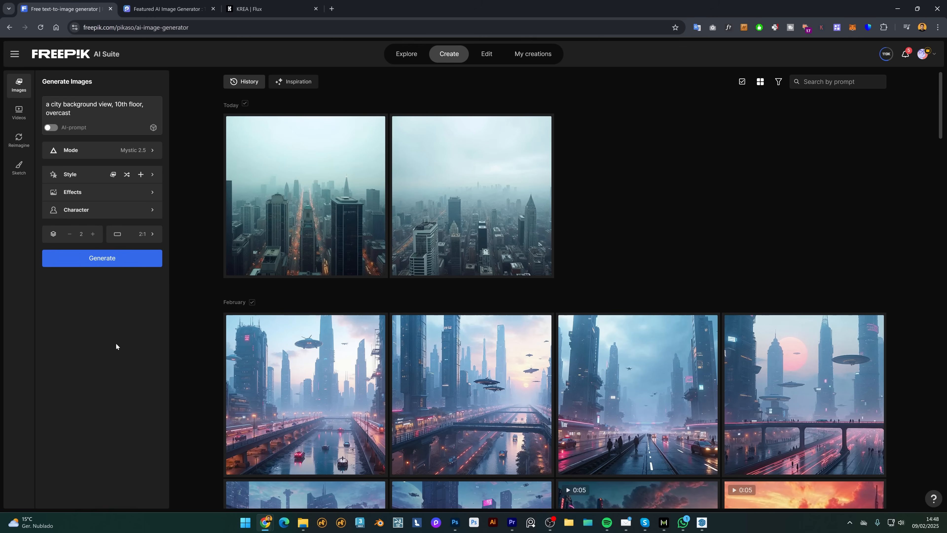
# Review both foggy skyline results in the Adjust editor, then close it.
pyautogui.click(308, 179)
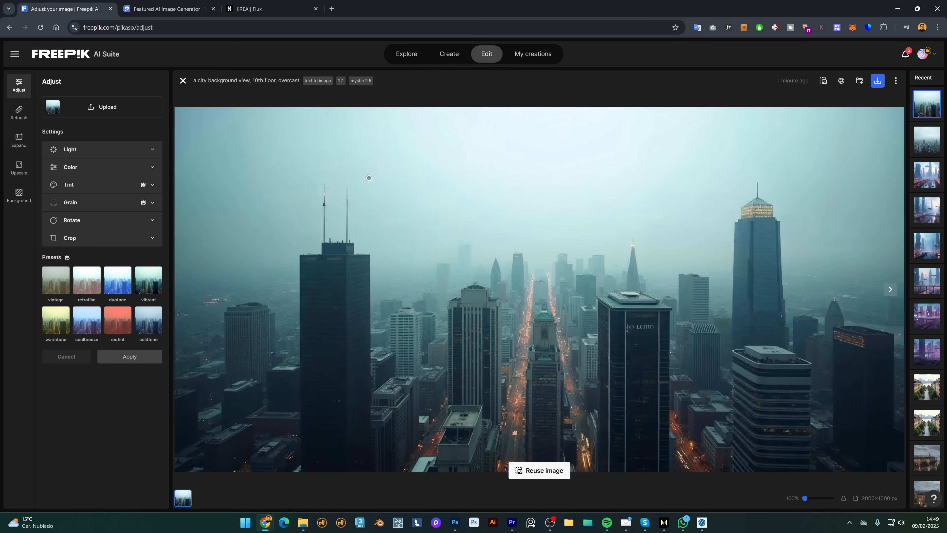
pyautogui.click(890, 289)
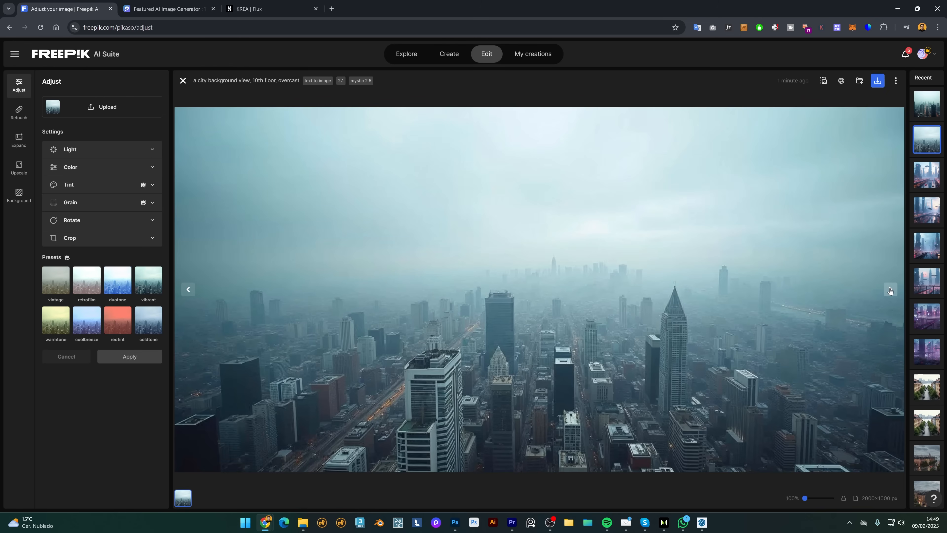
pyautogui.click(182, 81)
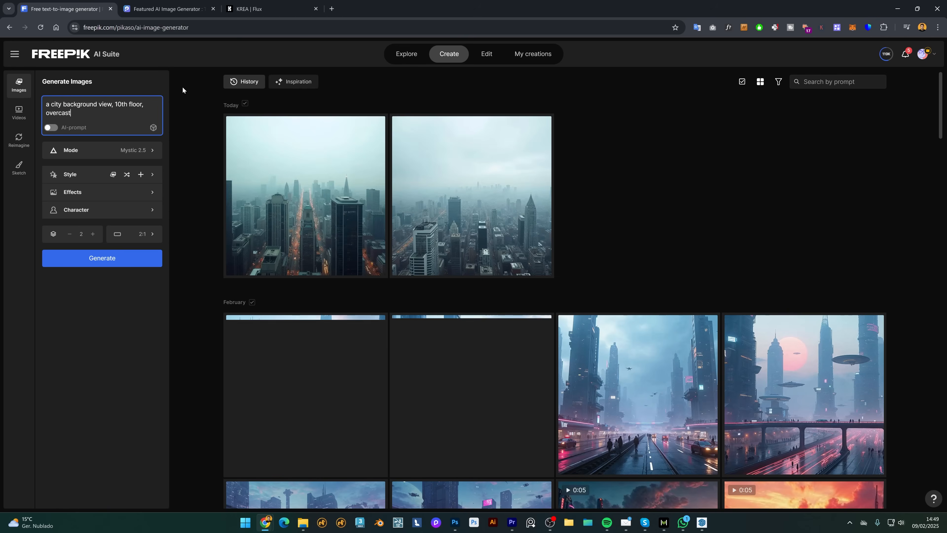
# Switch the model to Google Imagen 3 with a 16:9 Widescreen aspect ratio.
pyautogui.click(146, 152)
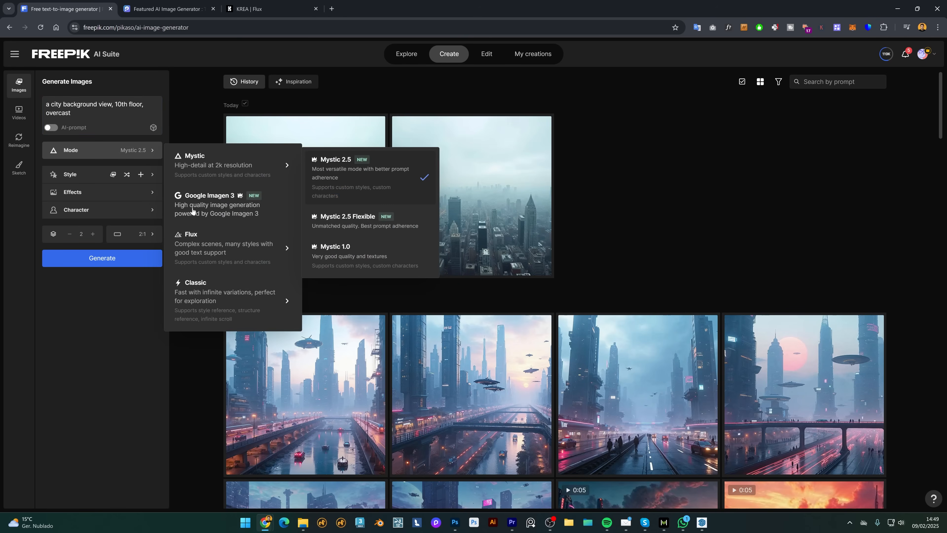
pyautogui.click(215, 208)
pyautogui.click(150, 235)
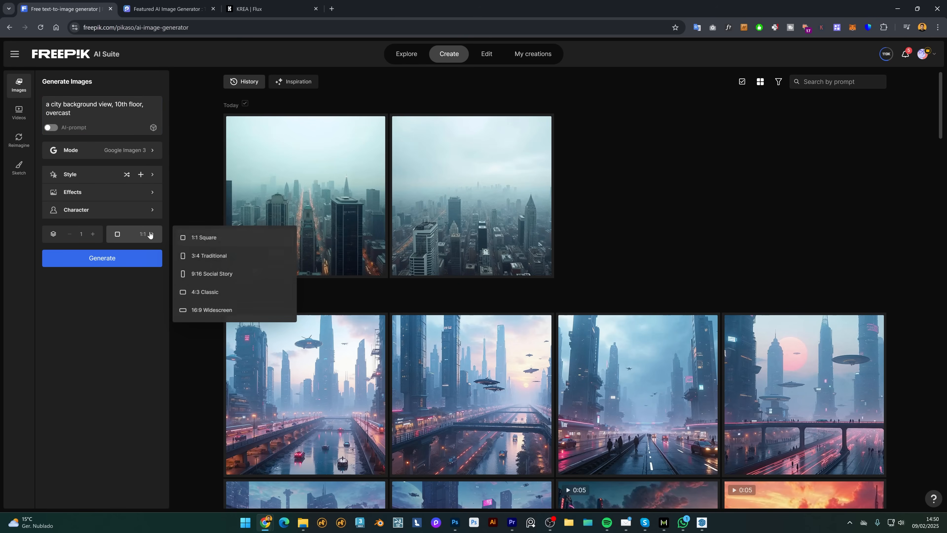
pyautogui.click(204, 310)
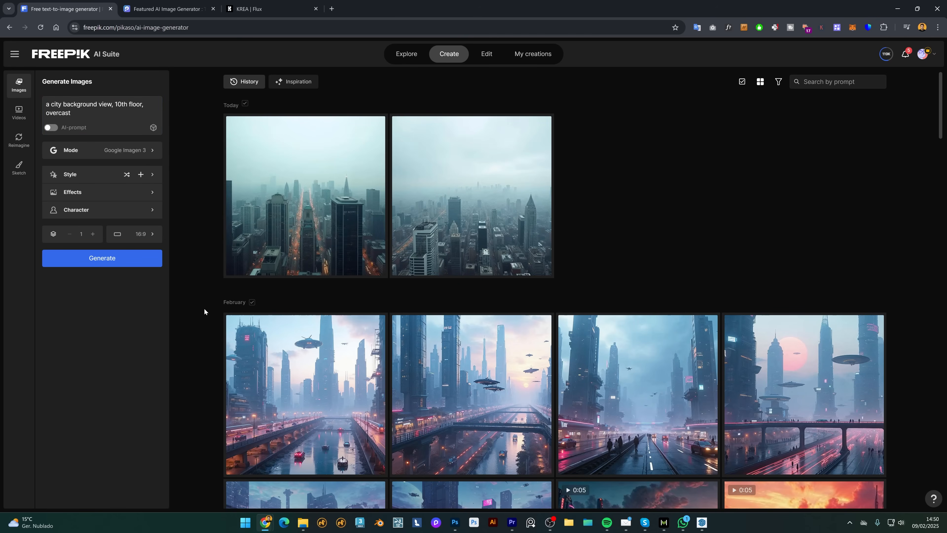
# Generate the overcast skyline images and preview one full size before closing the editor.
pyautogui.click(101, 251)
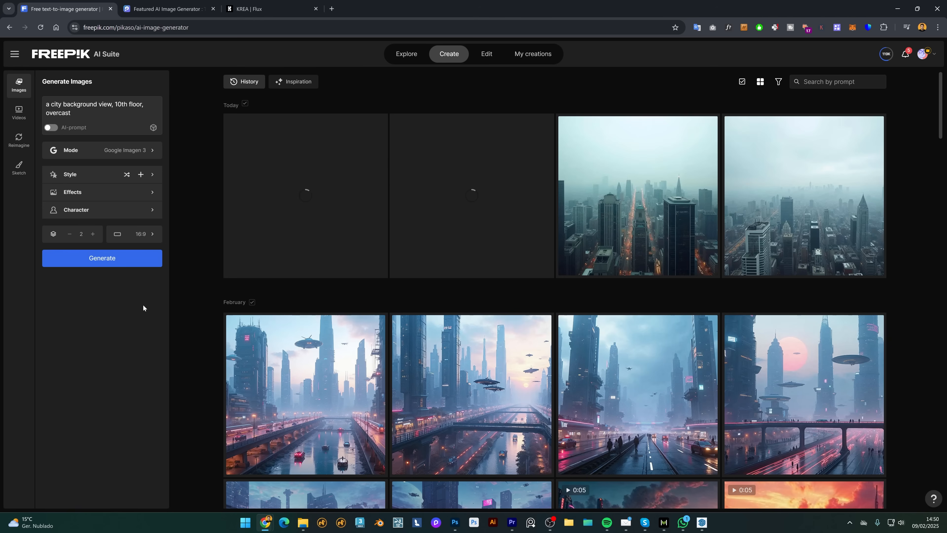
pyautogui.click(465, 189)
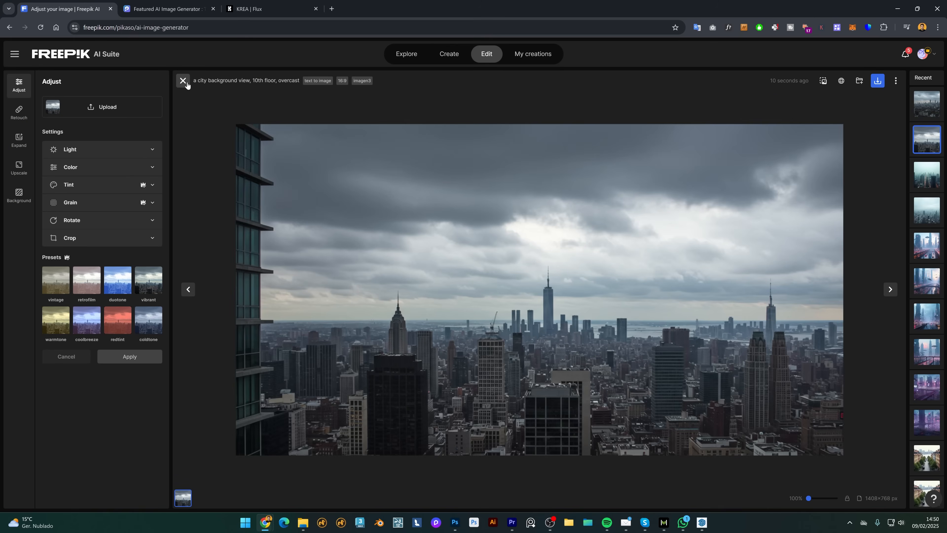
pyautogui.click(185, 82)
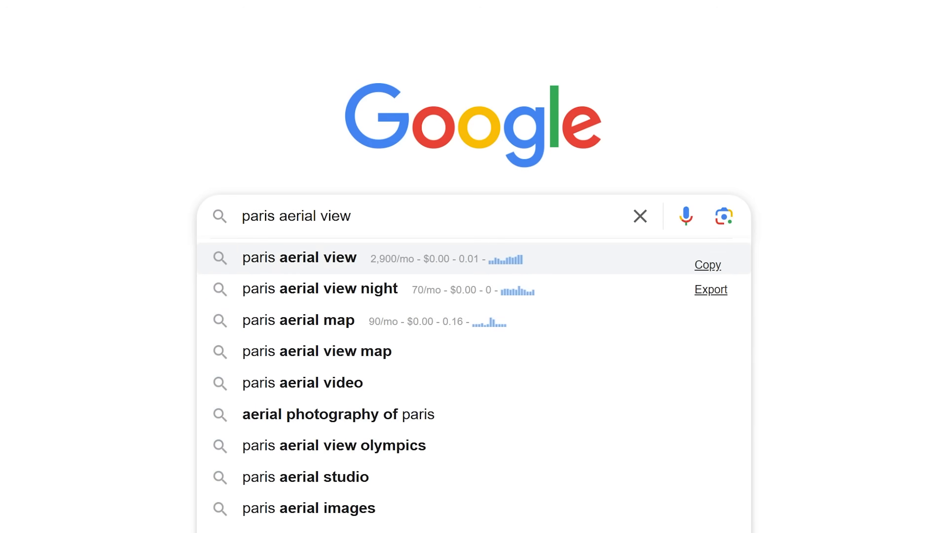
# Search images for 'paris aerial view' and copy the iStock photo of the Seine and rooftops.
pyautogui.press('Return')
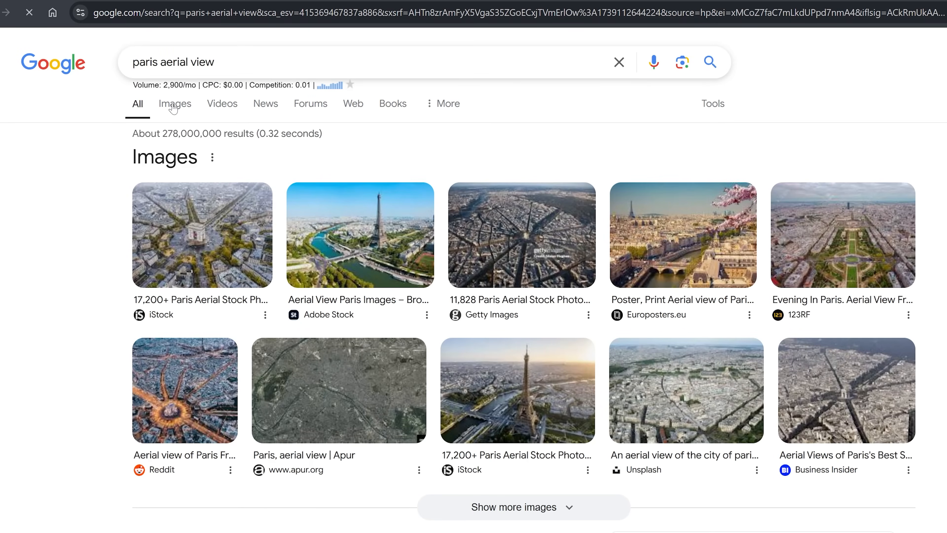
pyautogui.click(175, 103)
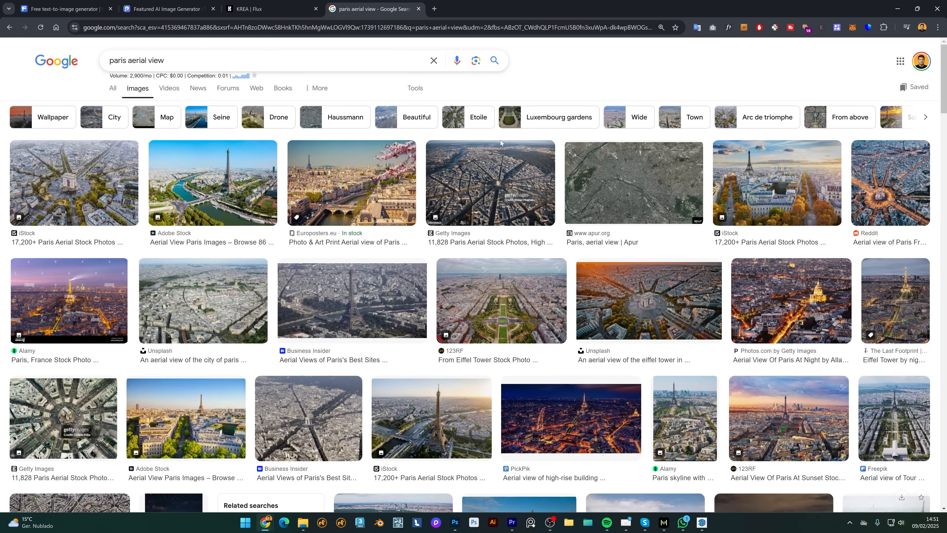
pyautogui.scroll(-7, 500, 142)
pyautogui.click(512, 210)
pyautogui.click(78, 319)
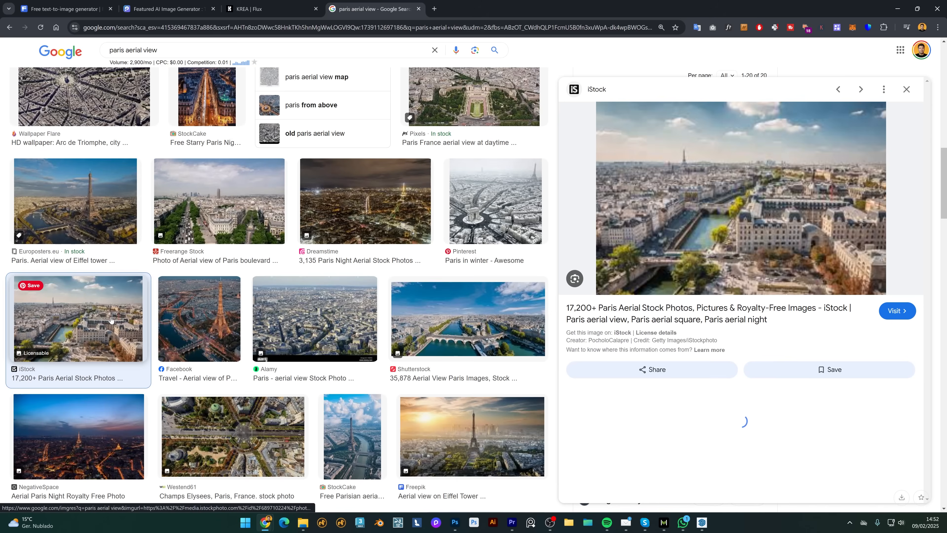
pyautogui.rightClick(491, 245)
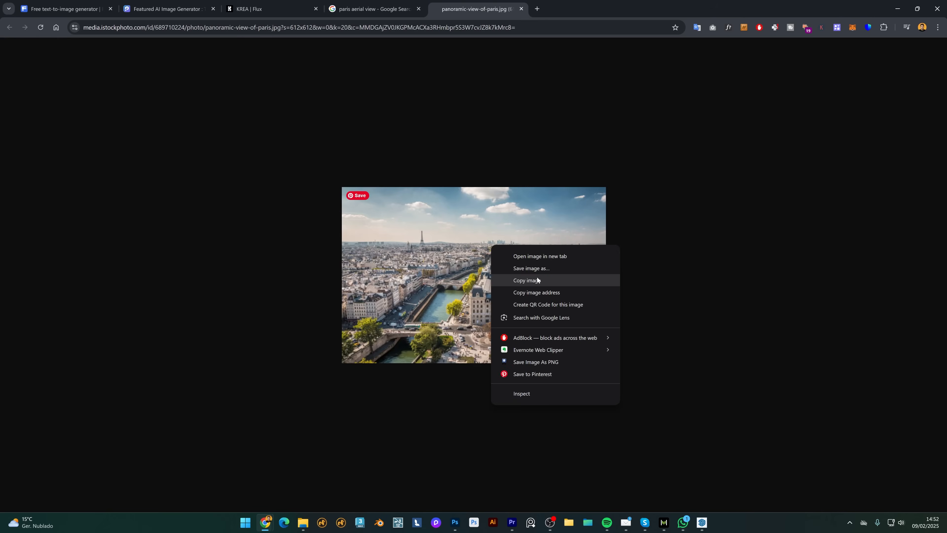
pyautogui.click(538, 279)
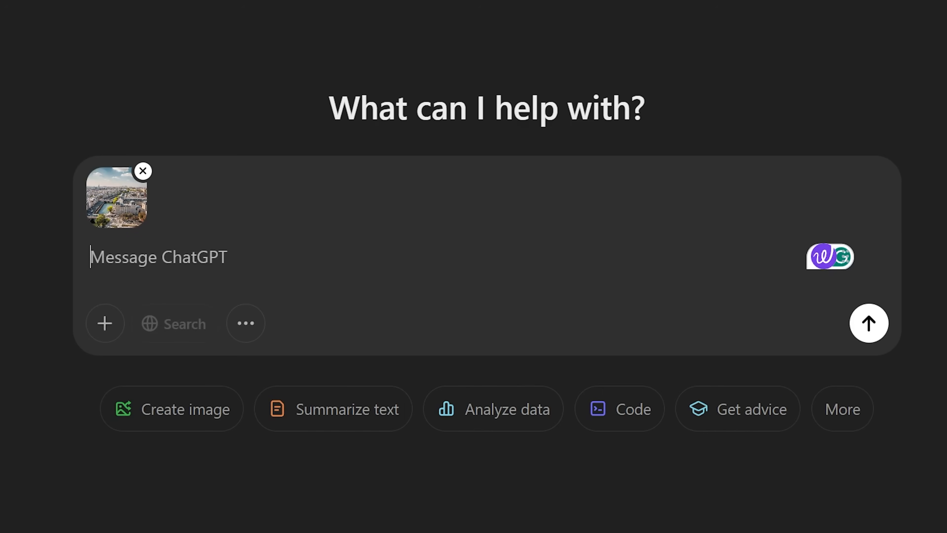
# Ask ChatGPT for a generator prompt from the pasted Paris photo keeping its details, then select the quoted prompt.
pyautogui.write('Give me a prompt for an online image gener')
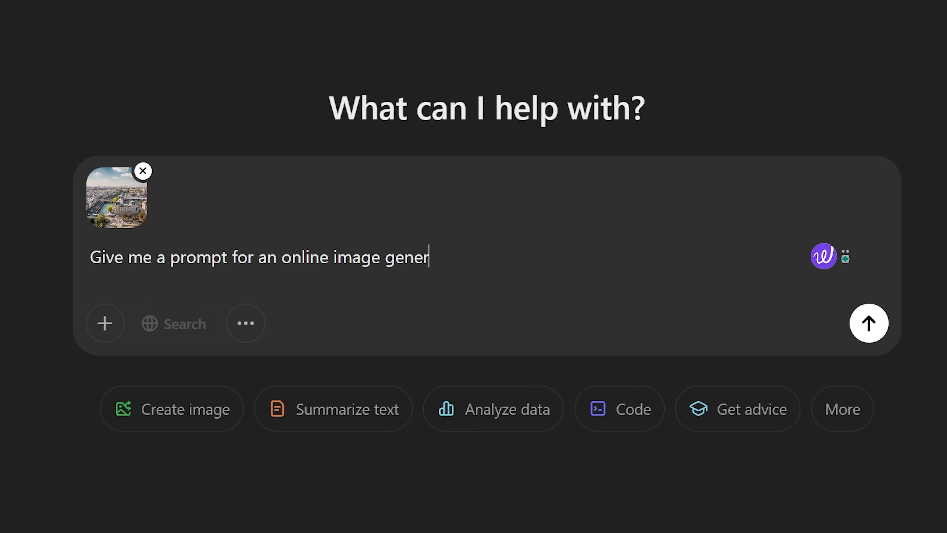
pyautogui.write('ator, based ')
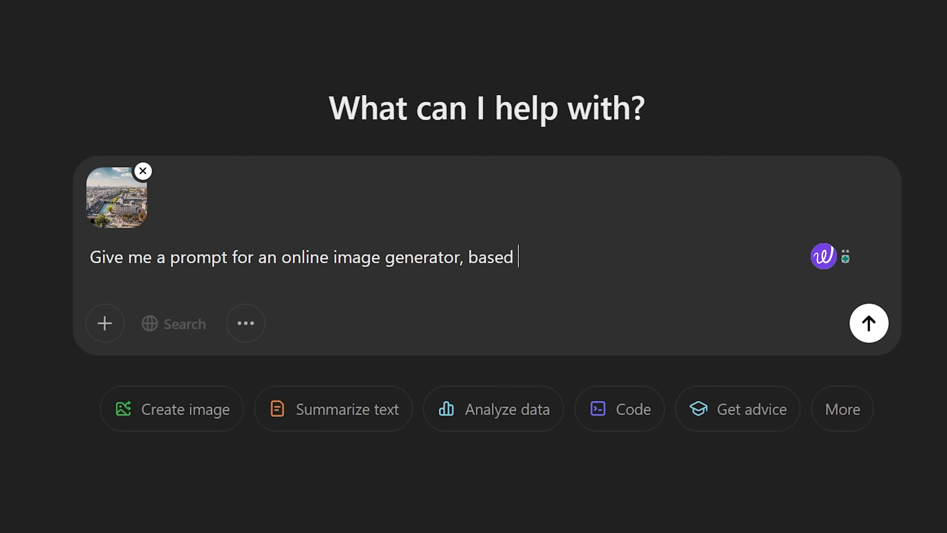
pyautogui.write('on this image. Keep the detai')
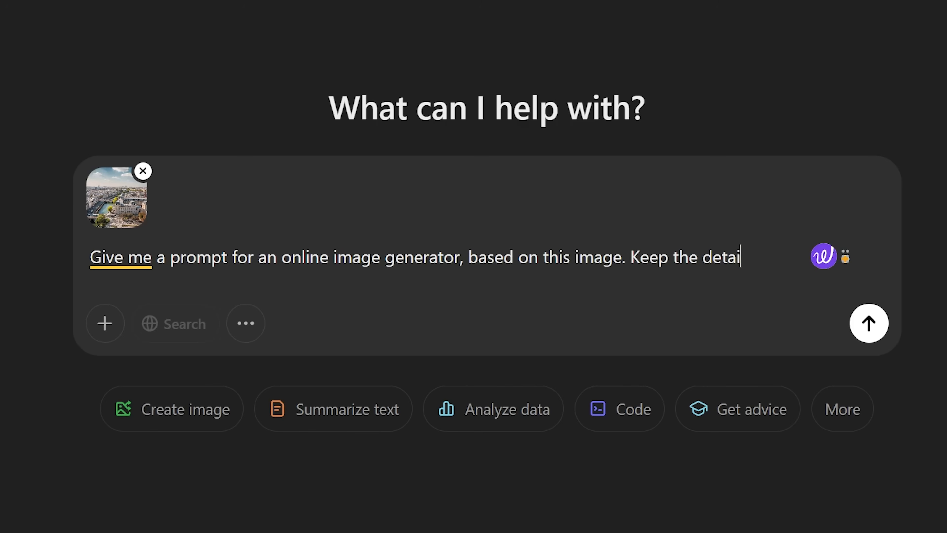
pyautogui.write('ls from lighting, ')
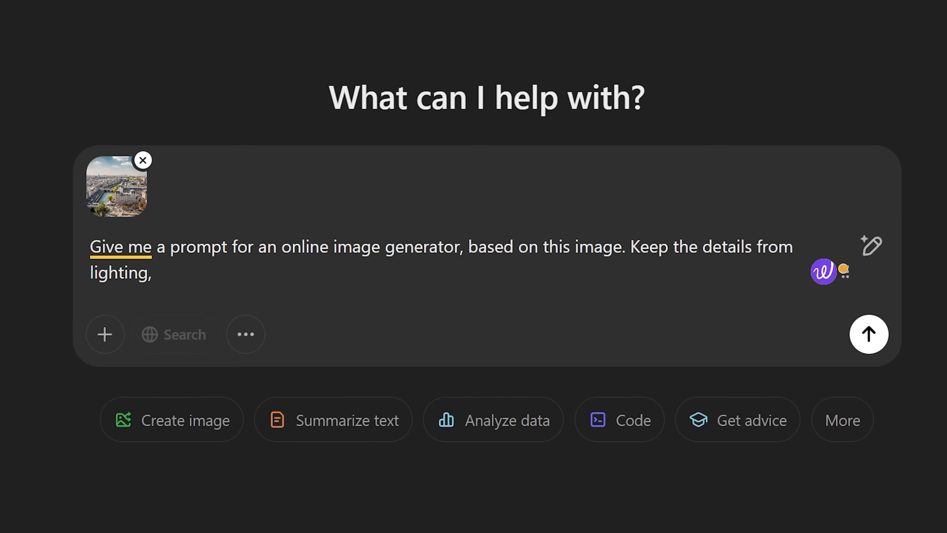
pyautogui.write('camera height, and camera')
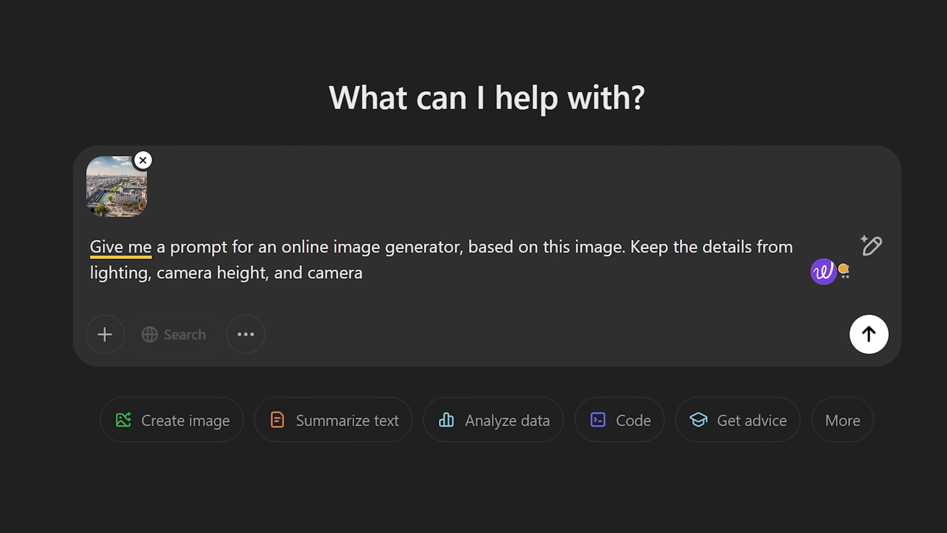
pyautogui.write(' focal length present in the prompt.')
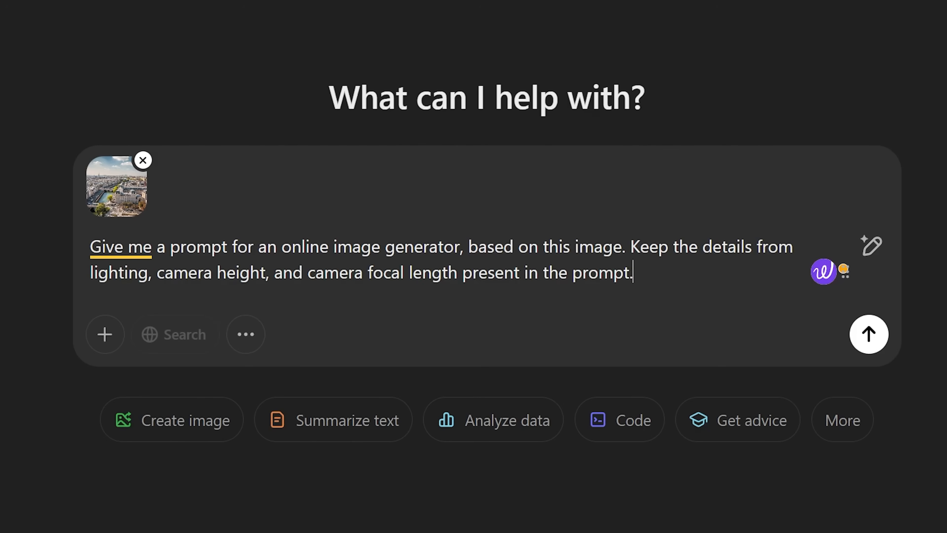
pyautogui.press('Return')
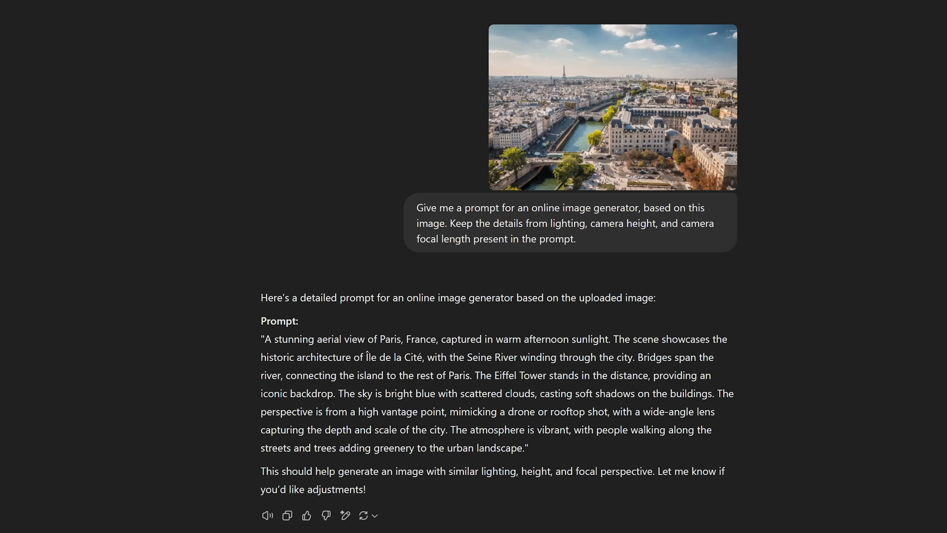
pyautogui.moveTo(266, 338); pyautogui.dragTo(522, 446)
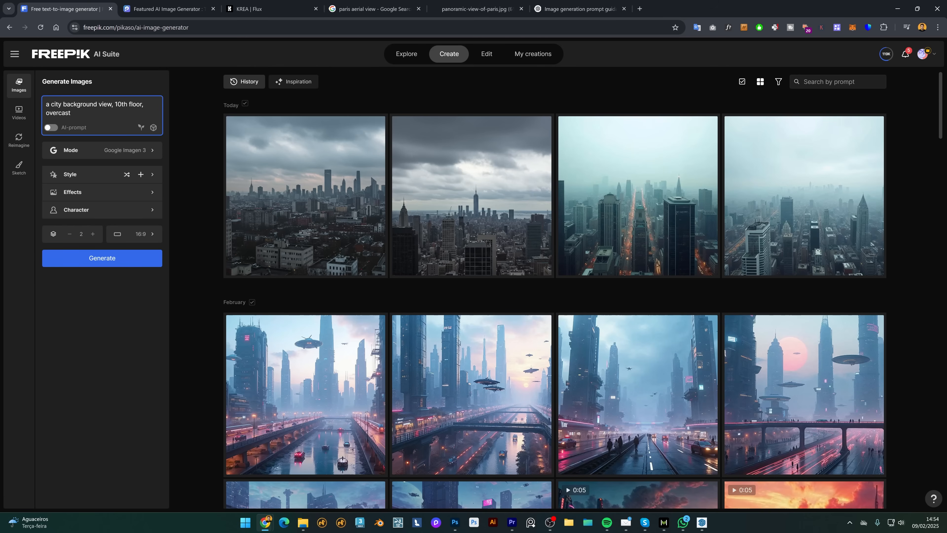
# Replace the city prompt with the Paris aerial-view prompt and open a generated image.
pyautogui.hotkey('ctrl', 'a')
pyautogui.hotkey('ctrl', 'v')
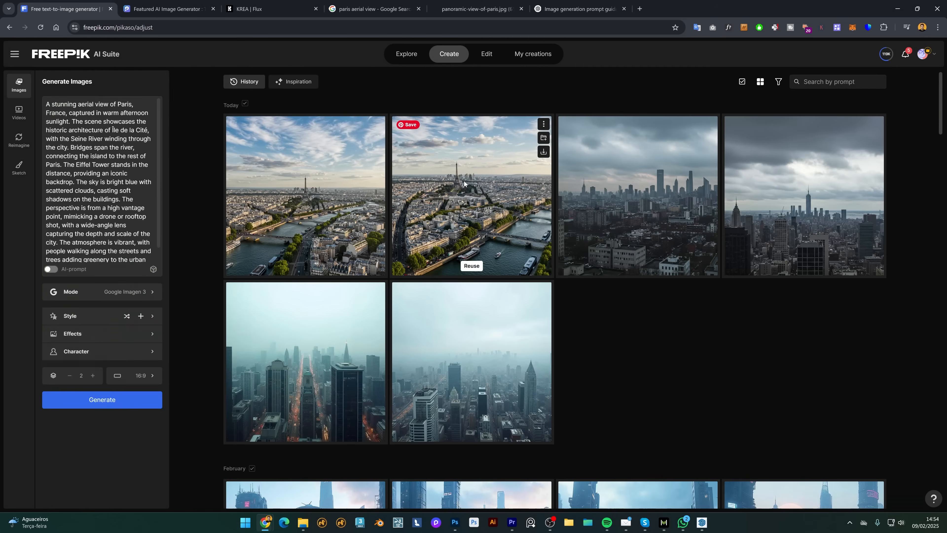
pyautogui.click(464, 180)
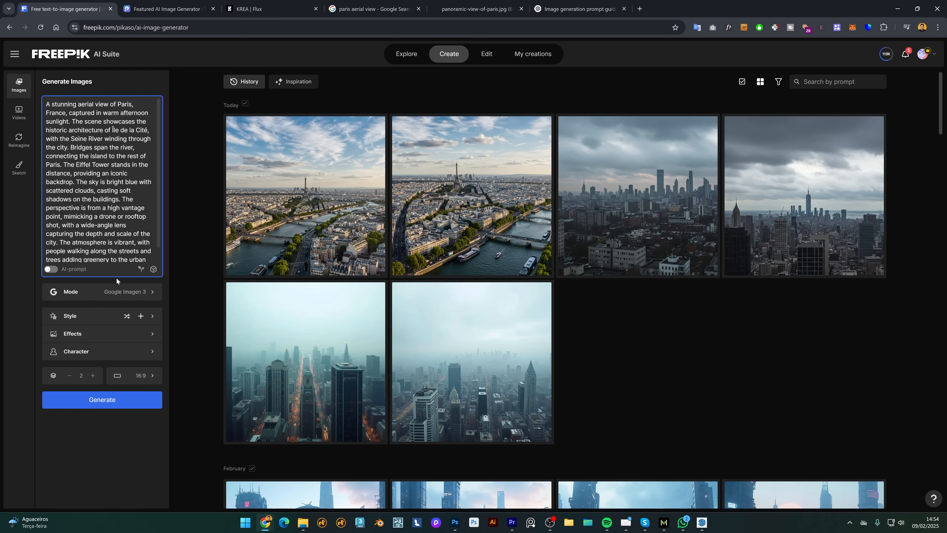
# Switch the model to Mystic 2.5 and generate new Paris aerial views.
pyautogui.click(115, 291)
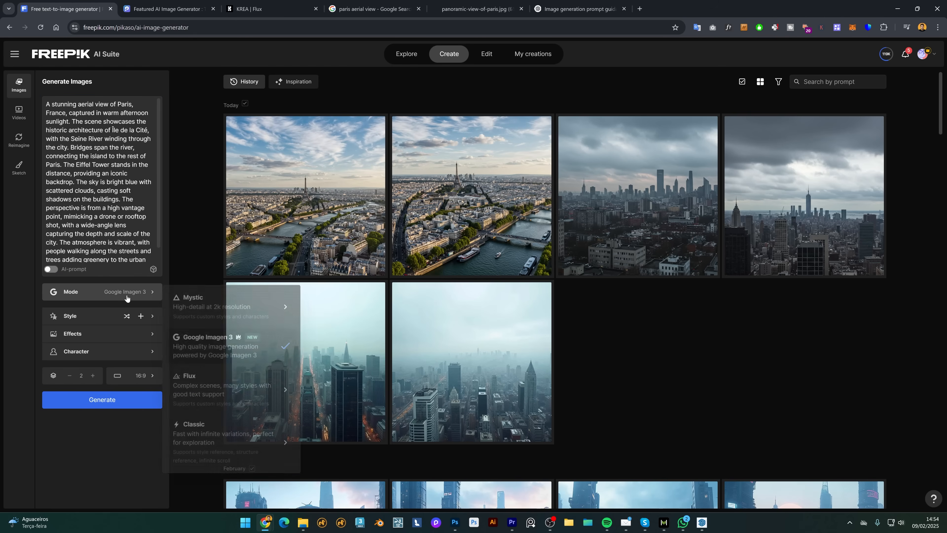
pyautogui.moveTo(239, 304)
pyautogui.click(338, 305)
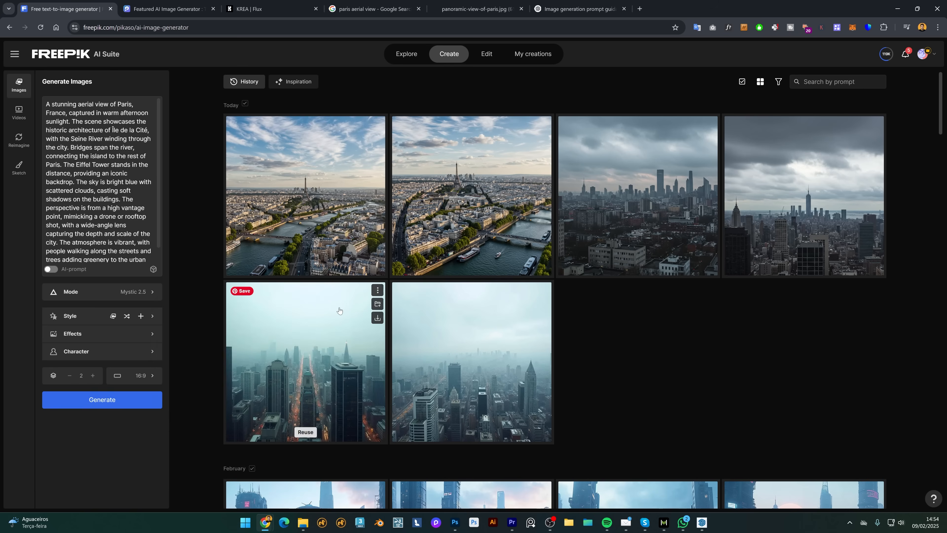
pyautogui.click(157, 400)
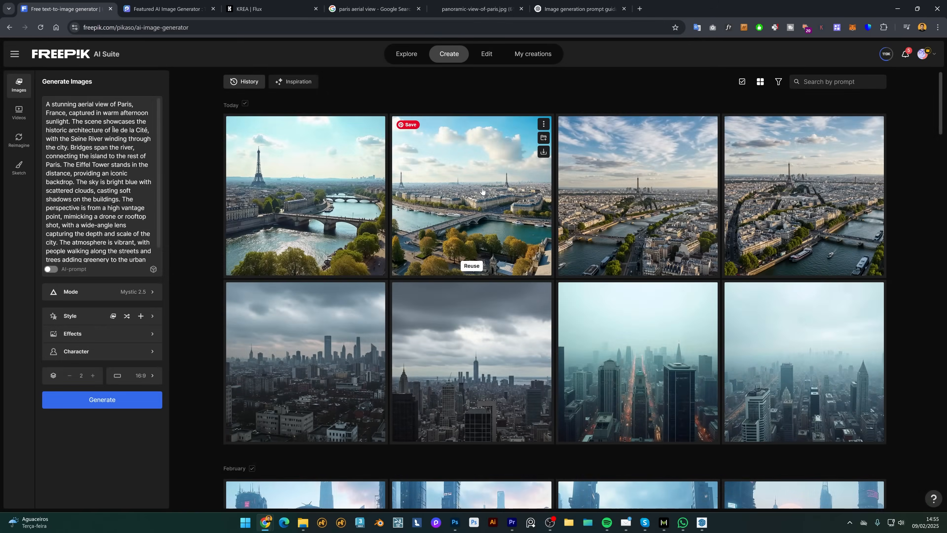
# Browse the new Paris images full size through the recent images.
pyautogui.click(514, 174)
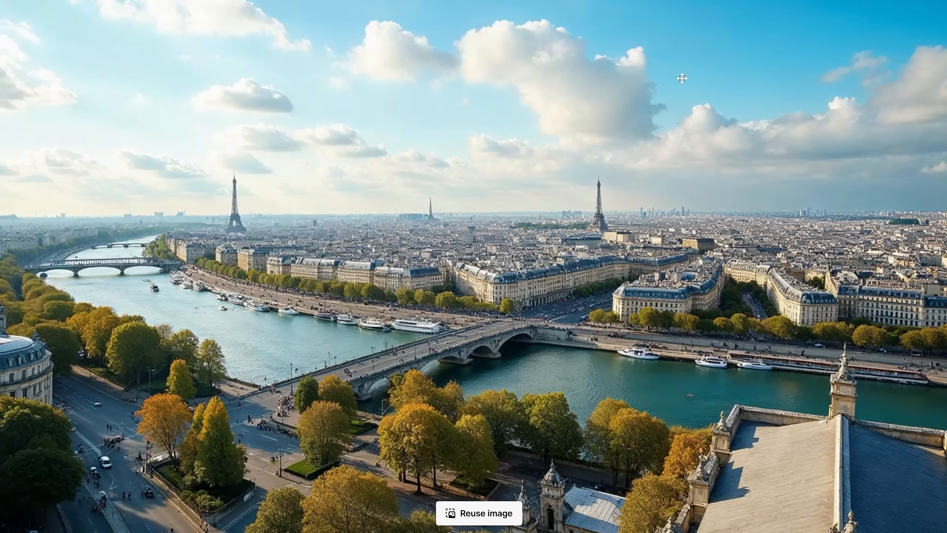
pyautogui.press('Right')
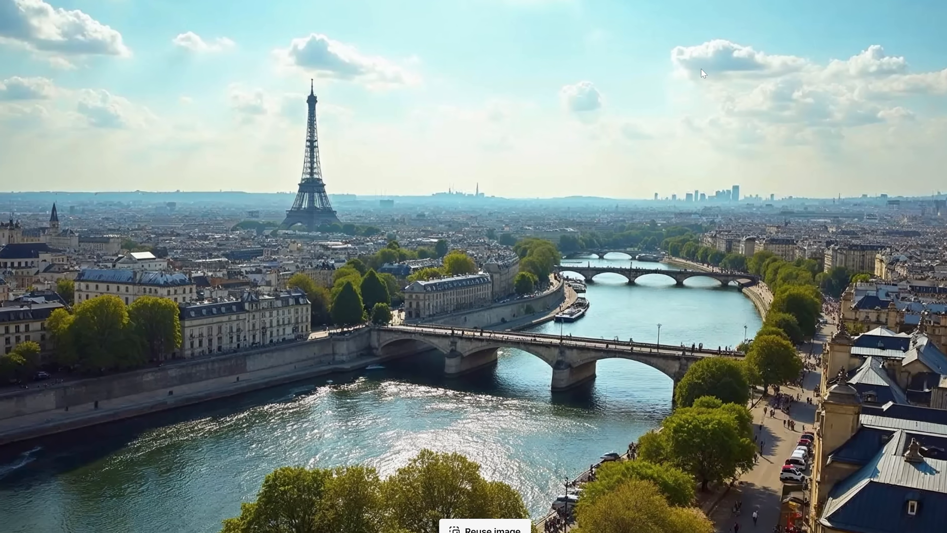
pyautogui.press('Right')
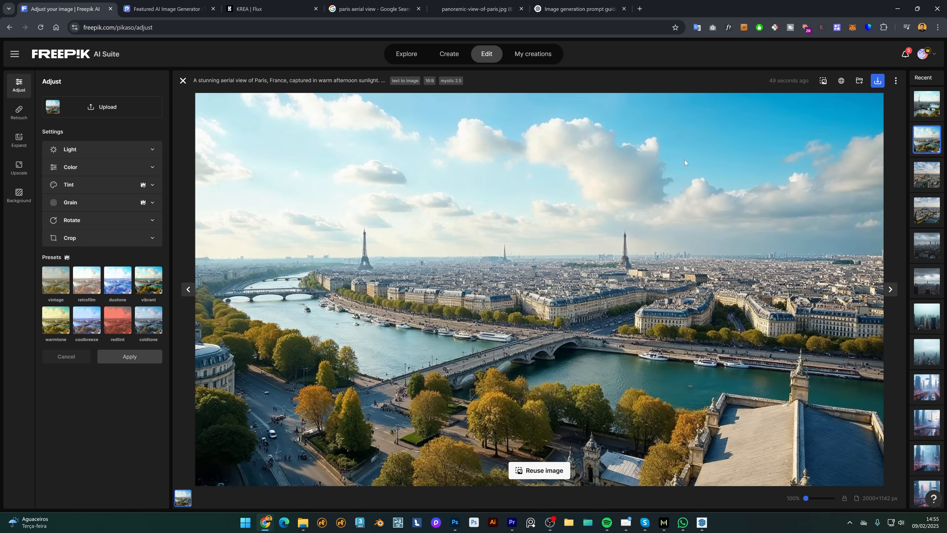
pyautogui.press('Left')
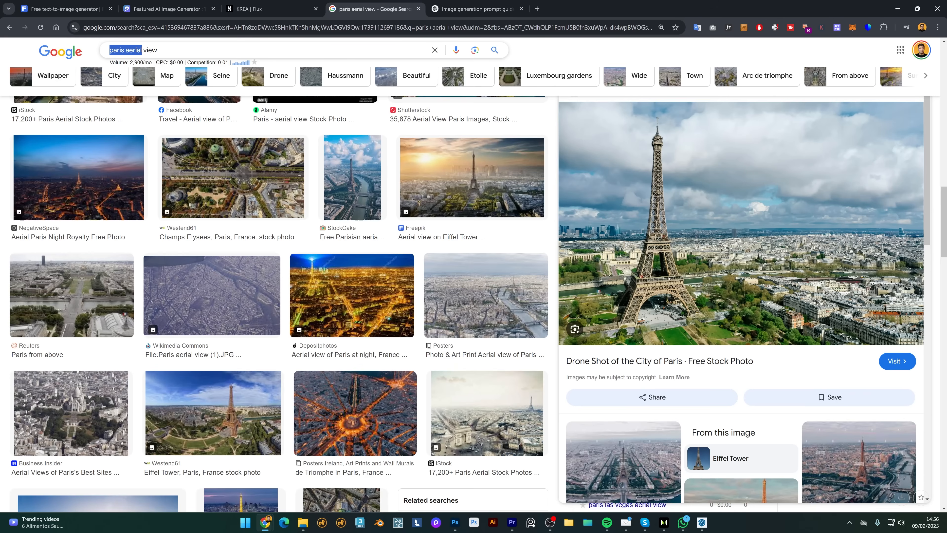
# Search Google for 'los angeles city view'.
pyautogui.write('los angeles')
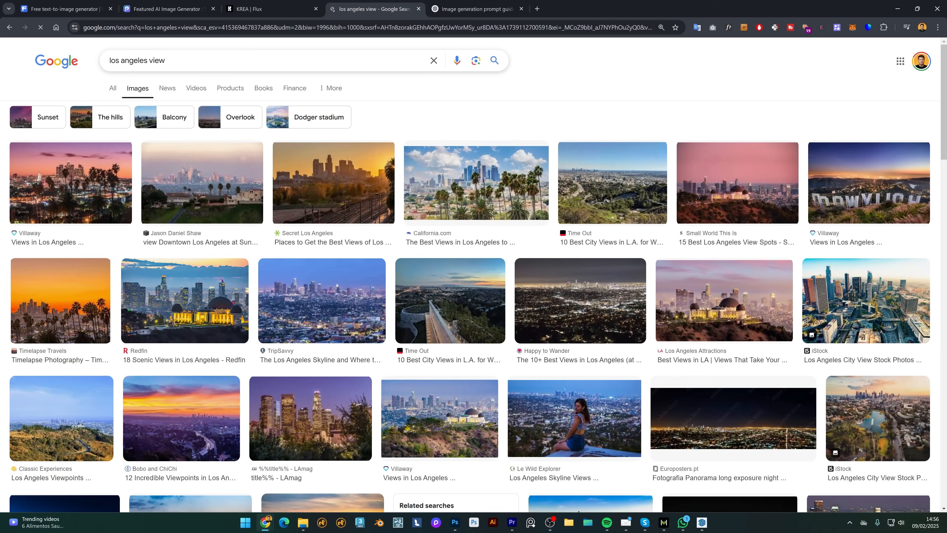
pyautogui.doubleClick(160, 61)
pyautogui.write('city view')
pyautogui.press('Return')
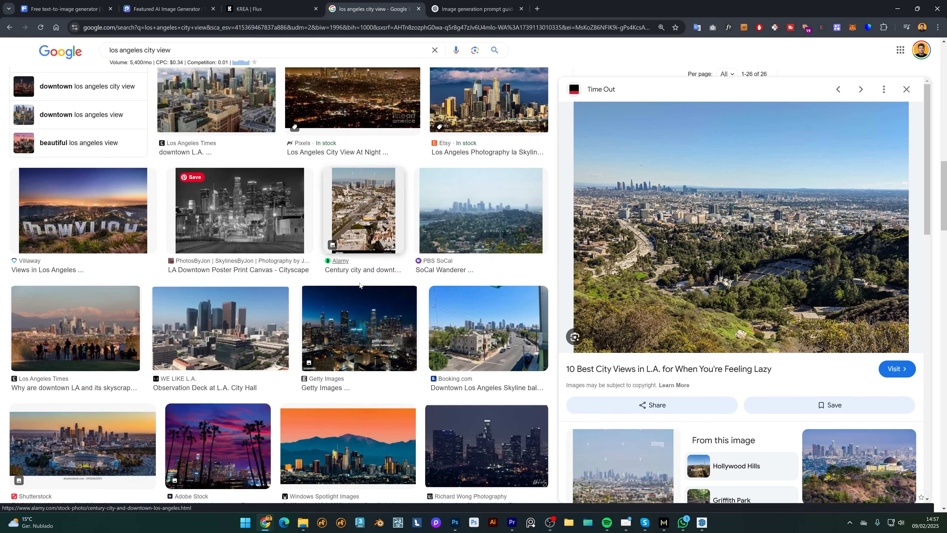
# Copy the sunny Booking.com street photo and select ChatGPT's resulting Los Angeles prompt.
pyautogui.scroll(-3, 360, 285)
pyautogui.click(479, 209)
pyautogui.click(498, 5)
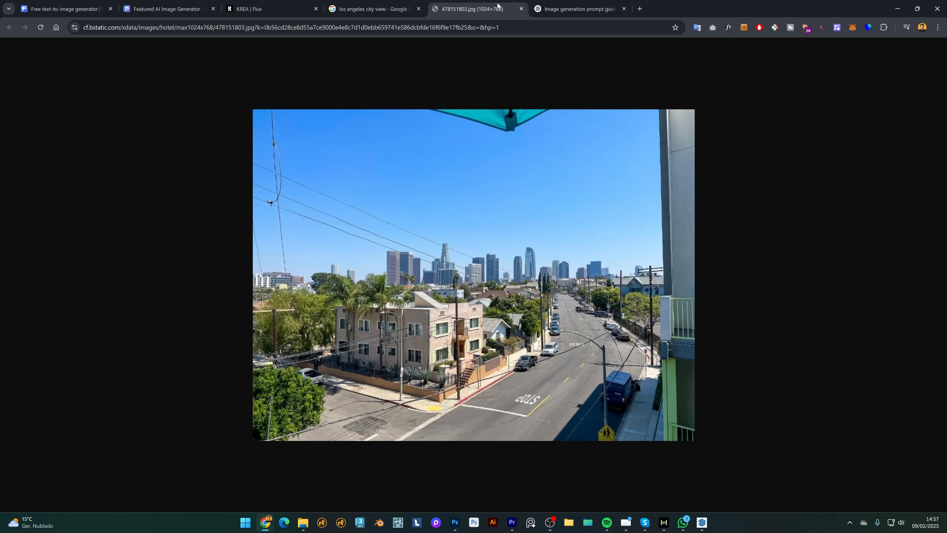
pyautogui.rightClick(605, 221)
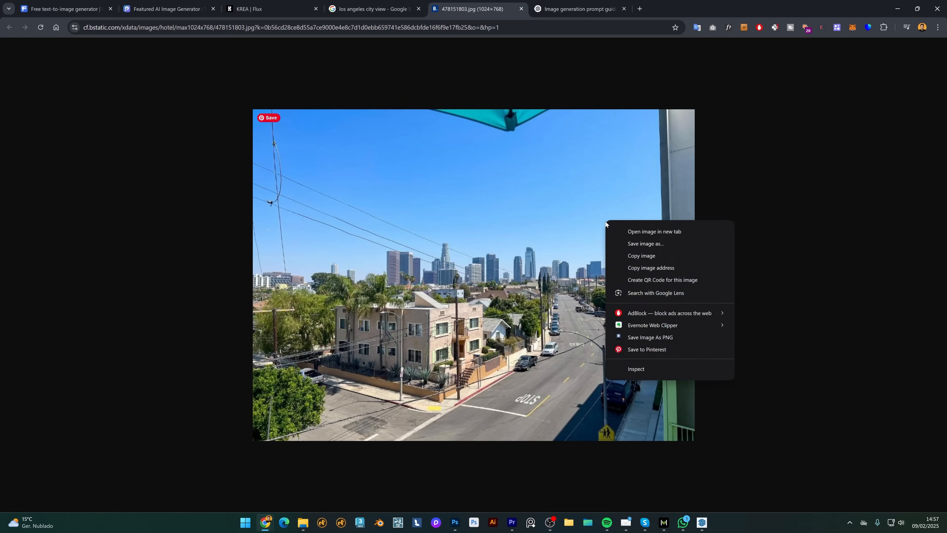
pyautogui.click(630, 255)
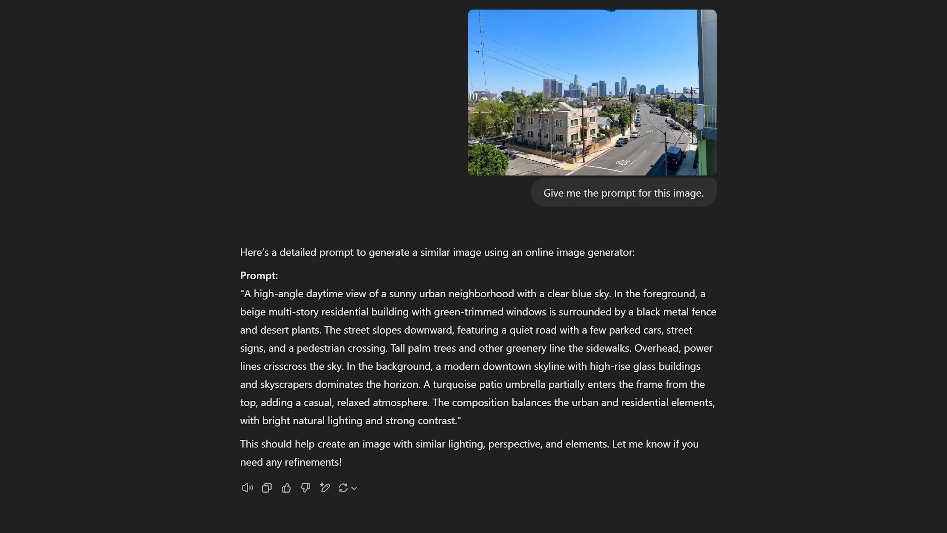
pyautogui.moveTo(244, 293); pyautogui.dragTo(457, 420)
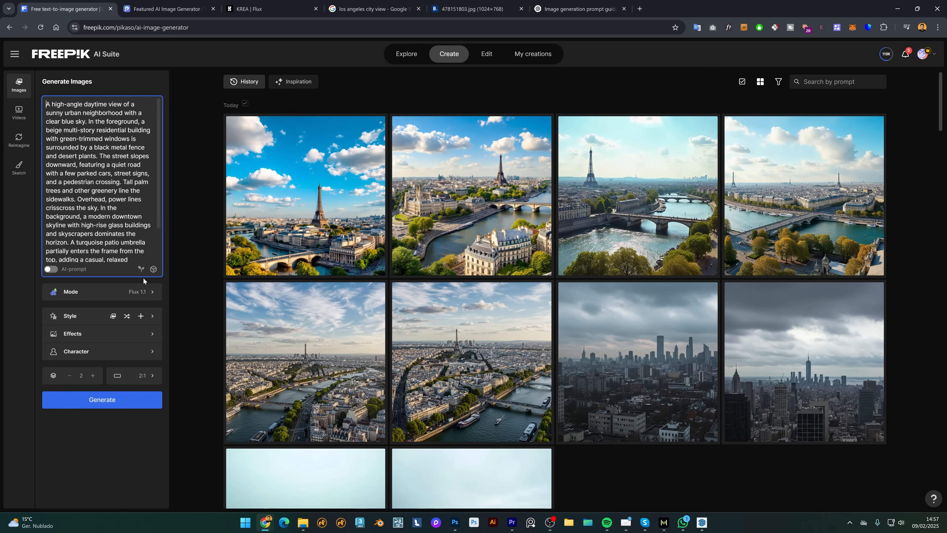
# Generate Los Angeles street scenes with Google Imagen 3 and review them in Adjust.
pyautogui.click(142, 292)
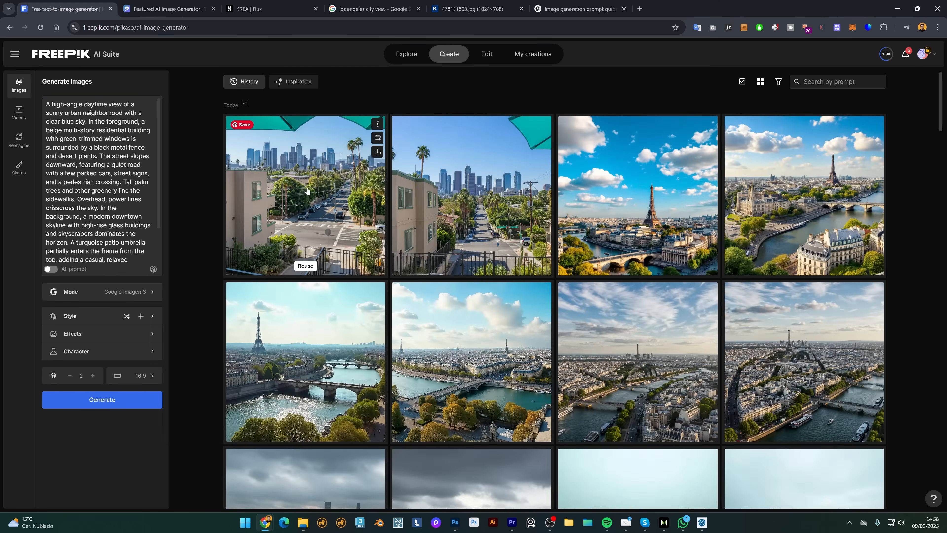
pyautogui.click(307, 190)
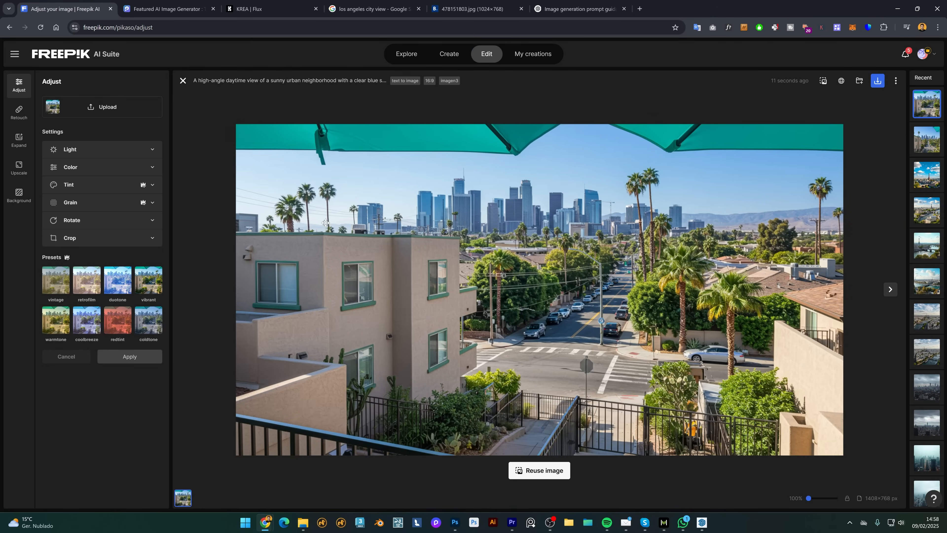
pyautogui.click(891, 290)
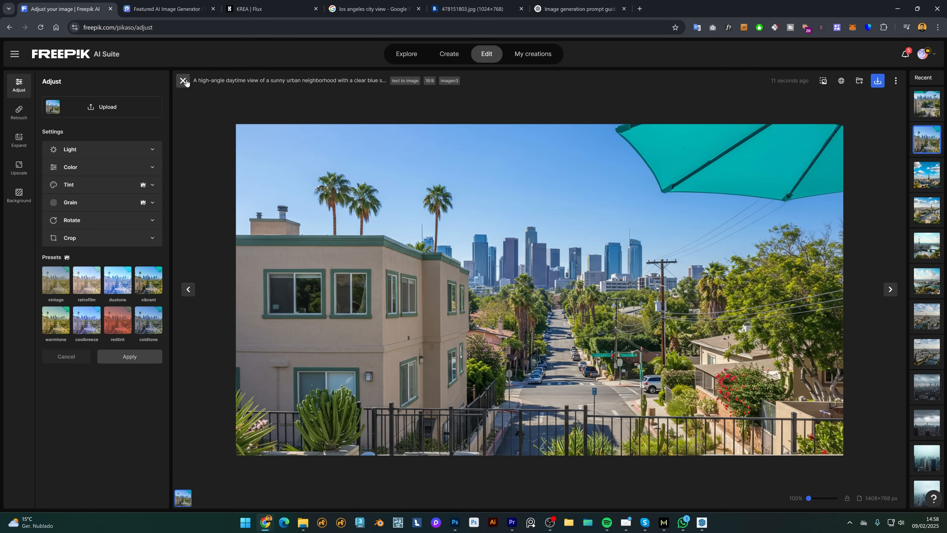
# Remove the turquoise umbrella sentence from the prompt.
pyautogui.click(183, 81)
pyautogui.moveTo(84, 203); pyautogui.dragTo(82, 228)
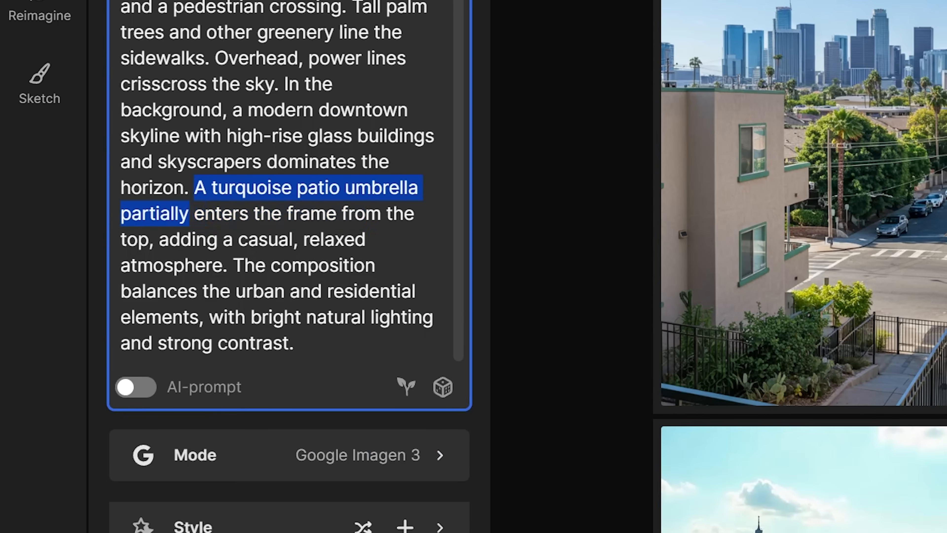
pyautogui.press('BackSpace')
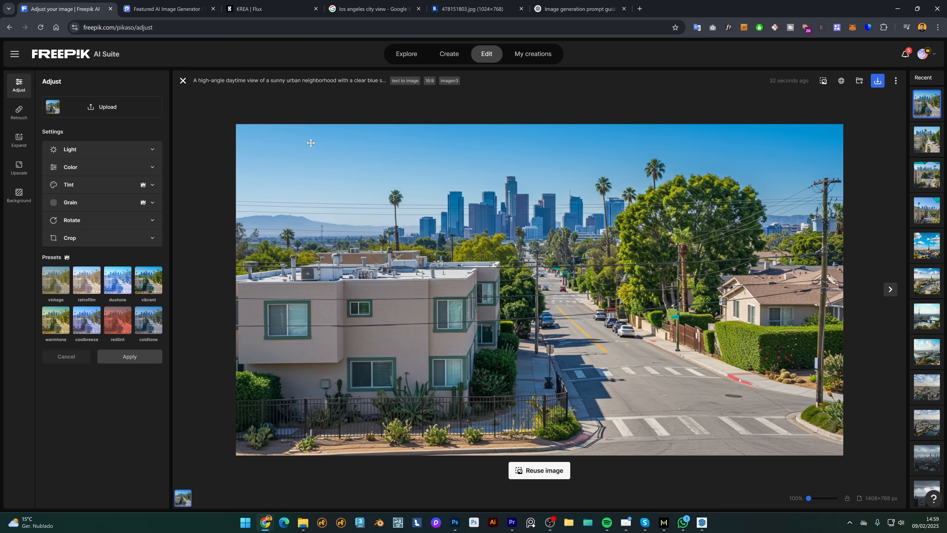
# Expand the street image to a 2:1 frame in Pro mode, shrinking it and moving it higher.
pyautogui.click(20, 142)
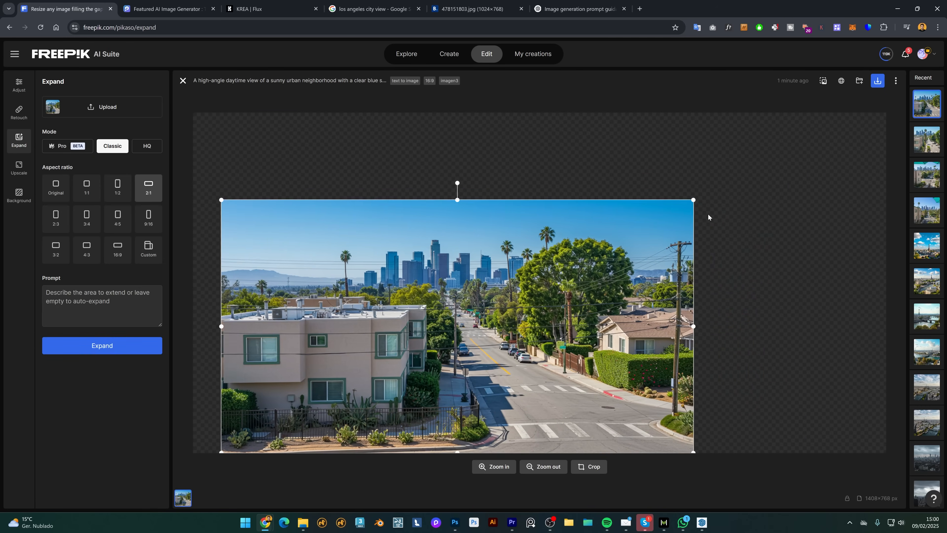
pyautogui.moveTo(668, 228); pyautogui.dragTo(625, 189)
pyautogui.moveTo(373, 268); pyautogui.dragTo(371, 223)
pyautogui.click(67, 147)
pyautogui.hotkey('ctrl', 'a')
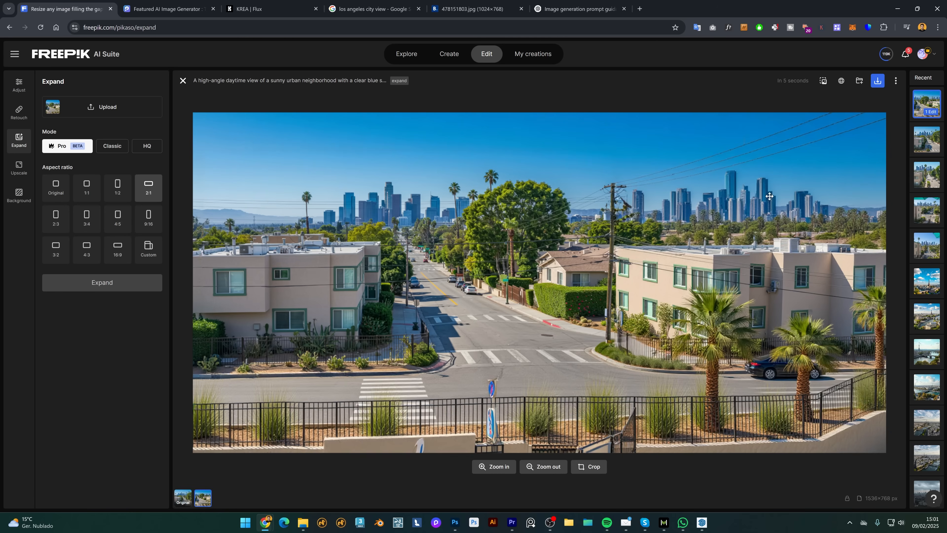
pyautogui.click(928, 141)
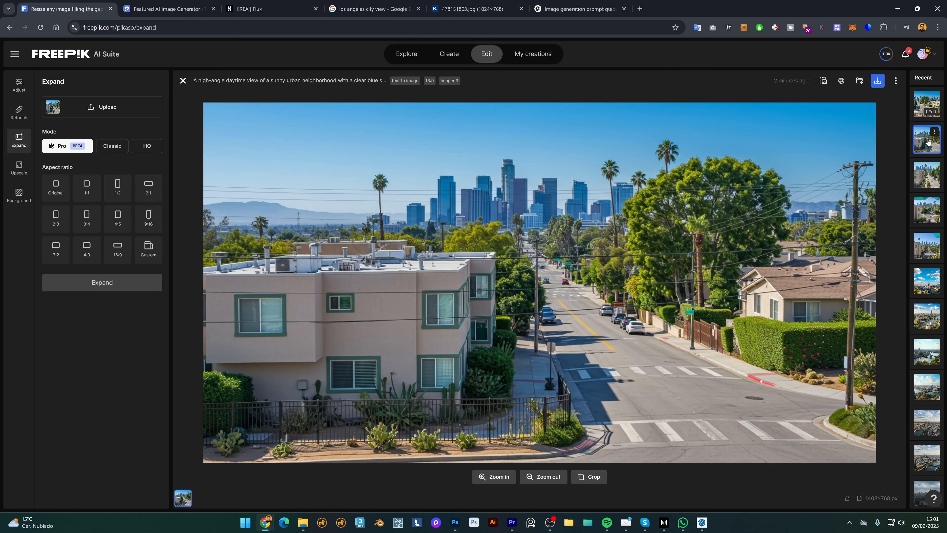
# Set the second street image to a 2:1 frame, shrink it to the left, and expand it.
pyautogui.click(149, 189)
pyautogui.click(846, 121)
pyautogui.moveTo(856, 112); pyautogui.dragTo(619, 240)
pyautogui.moveTo(554, 295); pyautogui.dragTo(526, 228)
pyautogui.click(119, 301)
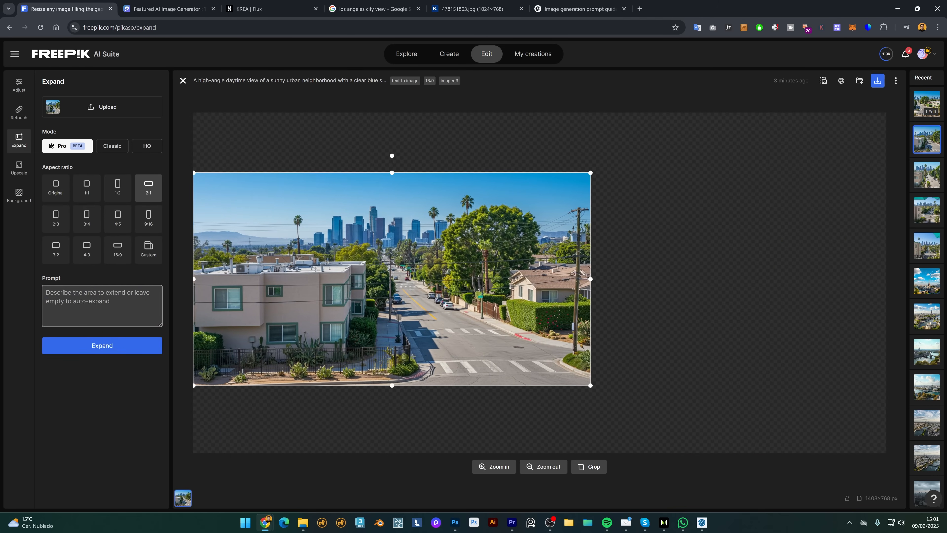
pyautogui.click(108, 344)
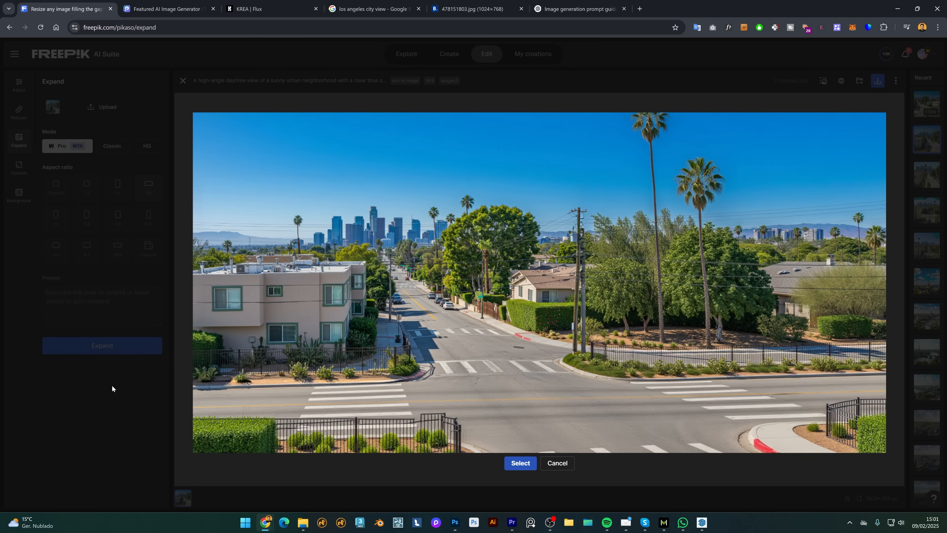
pyautogui.click(533, 467)
# Zoom out, shift the image right, expand it again, and bring up the export options.
pyautogui.click(535, 469)
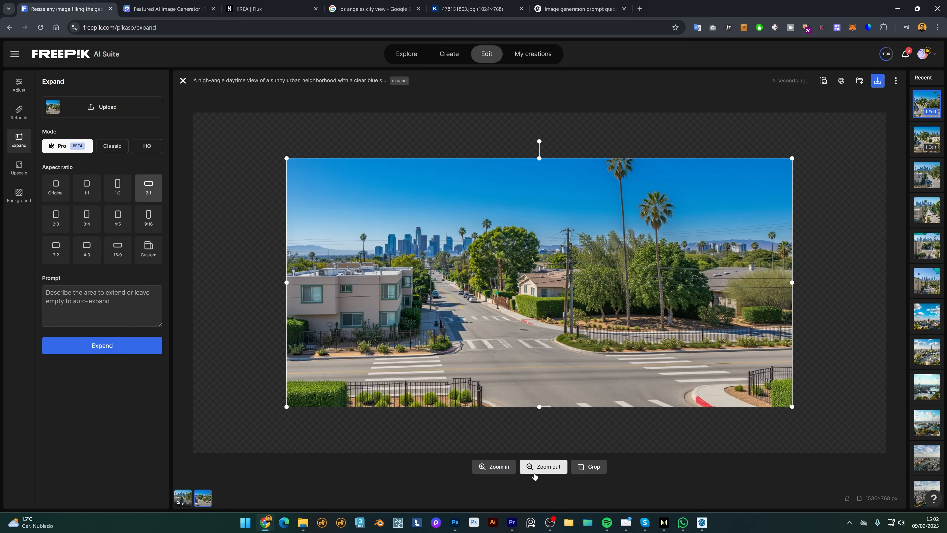
pyautogui.click(540, 467)
pyautogui.moveTo(575, 371)
pyautogui.mouseDown()
pyautogui.moveTo(624, 379)
pyautogui.moveTo(575, 375)
pyautogui.moveTo(577, 356)
pyautogui.mouseUp()
pyautogui.click(112, 346)
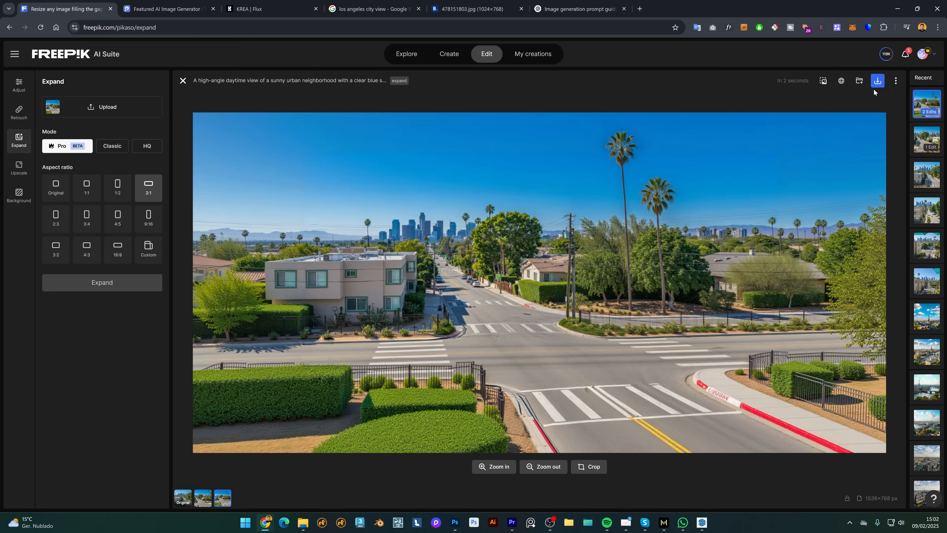
pyautogui.click(879, 82)
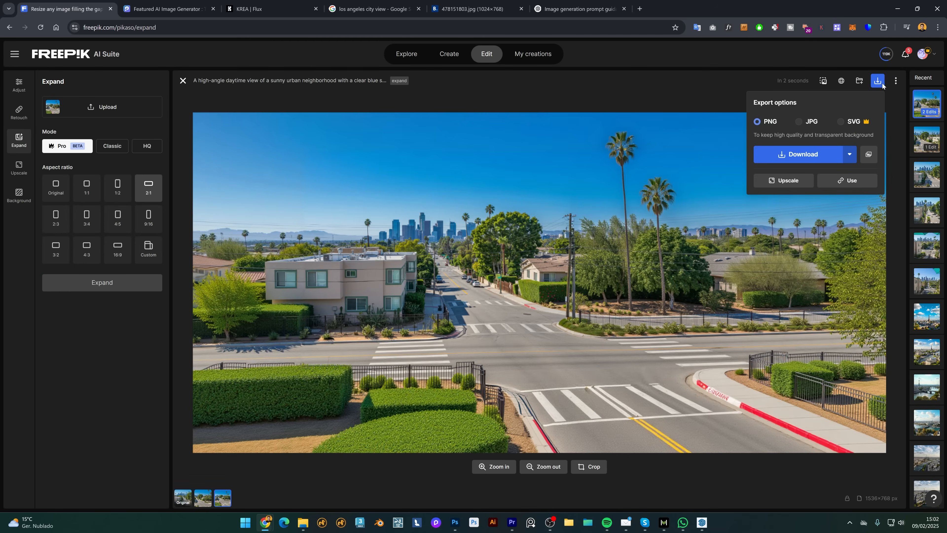
# Upscale the expanded street image to 4k with the Standard style.
pyautogui.click(781, 181)
pyautogui.click(97, 149)
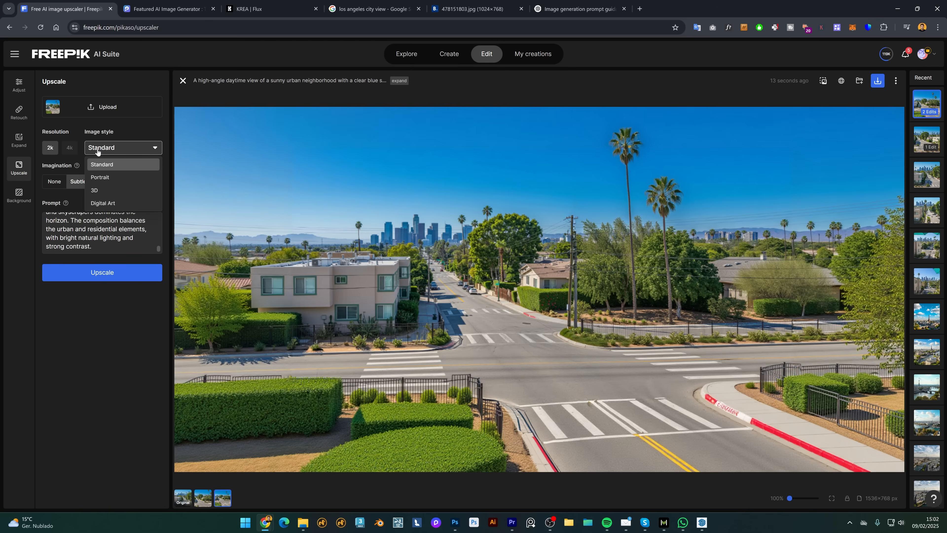
pyautogui.click(98, 149)
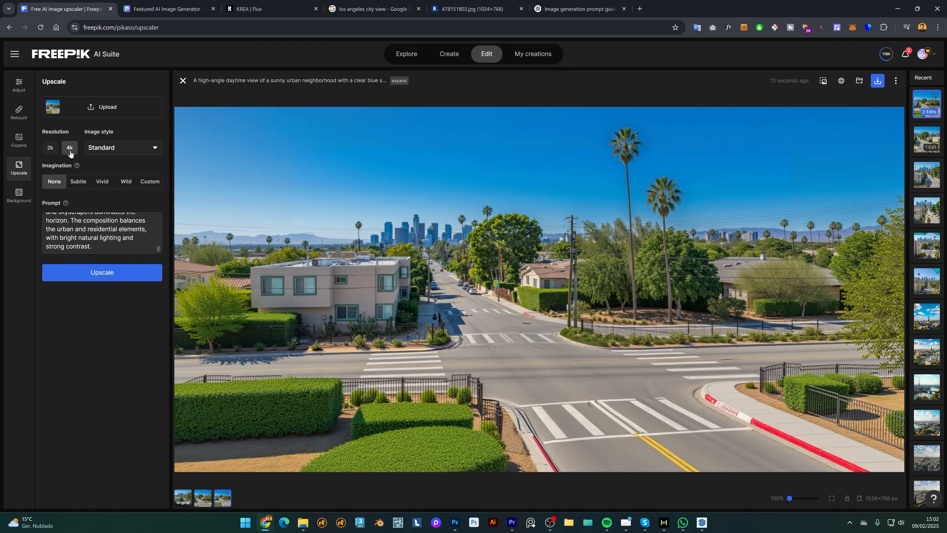
pyautogui.click(102, 276)
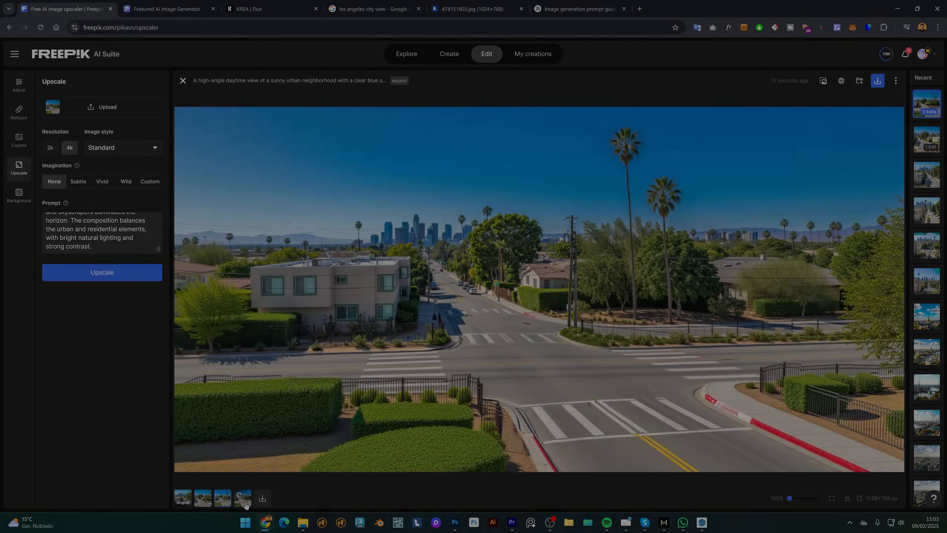
# Open the 3072×1536 upscaled result and compare it with the original using the Before/After divider.
pyautogui.click(246, 505)
pyautogui.moveTo(540, 290); pyautogui.dragTo(318, 287)
pyautogui.moveTo(165, 262); pyautogui.dragTo(123, 374)
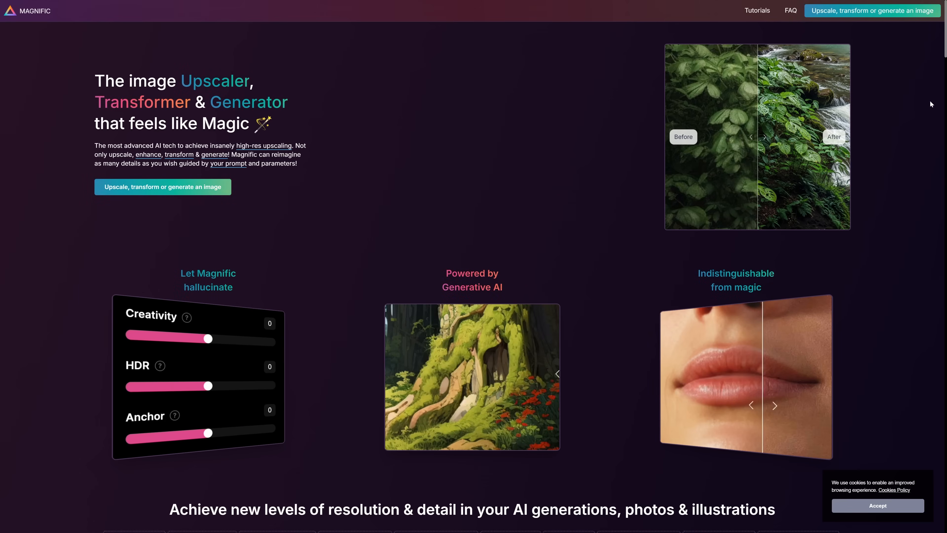
# Browse Magnific's landing page and compare the portrait example before and after upscaling.
pyautogui.scroll(-2, 930, 100)
pyautogui.scroll(-7, 930, 104)
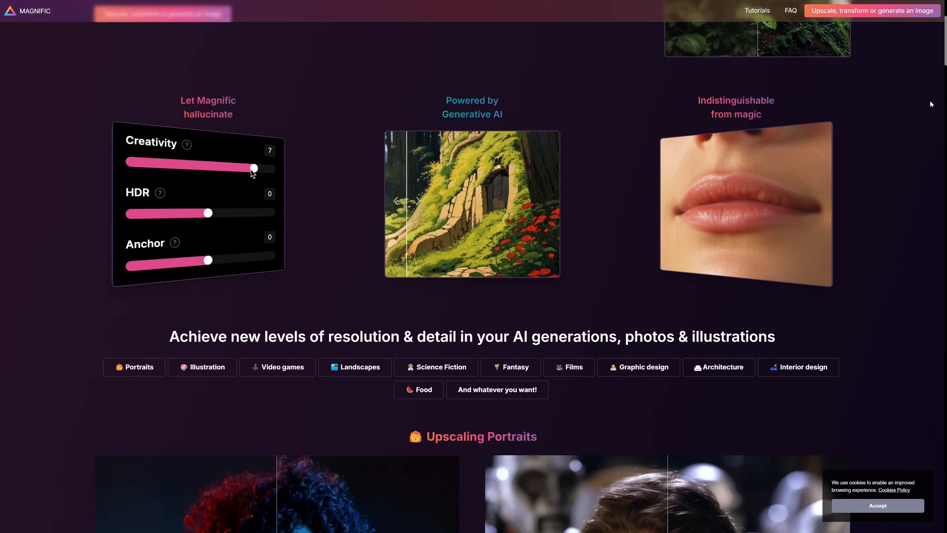
pyautogui.scroll(-7, 930, 104)
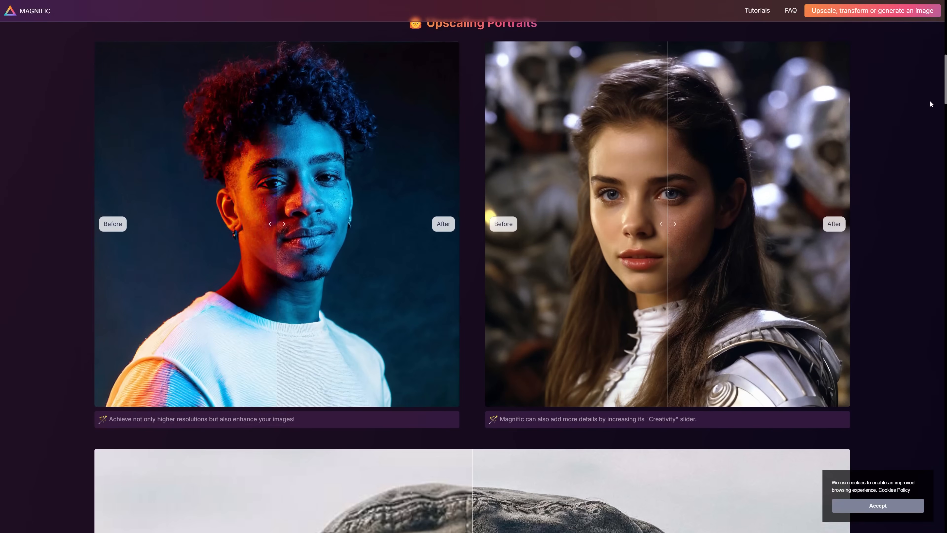
pyautogui.moveTo(668, 217); pyautogui.dragTo(556, 219)
pyautogui.scroll(-14, 888, 148)
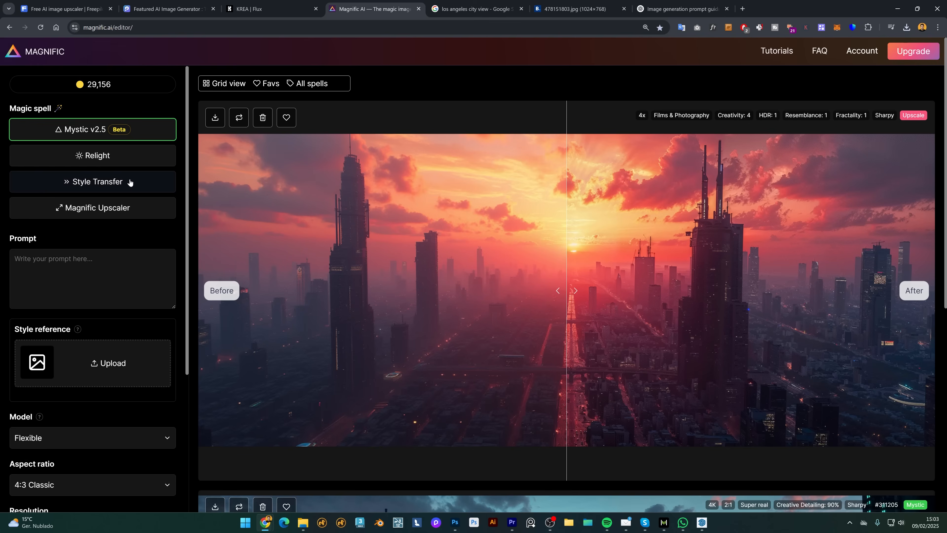
# Load the street image into Magnific Upscaler and paste the scene description from Freepik as the prompt.
pyautogui.click(127, 183)
pyautogui.click(113, 208)
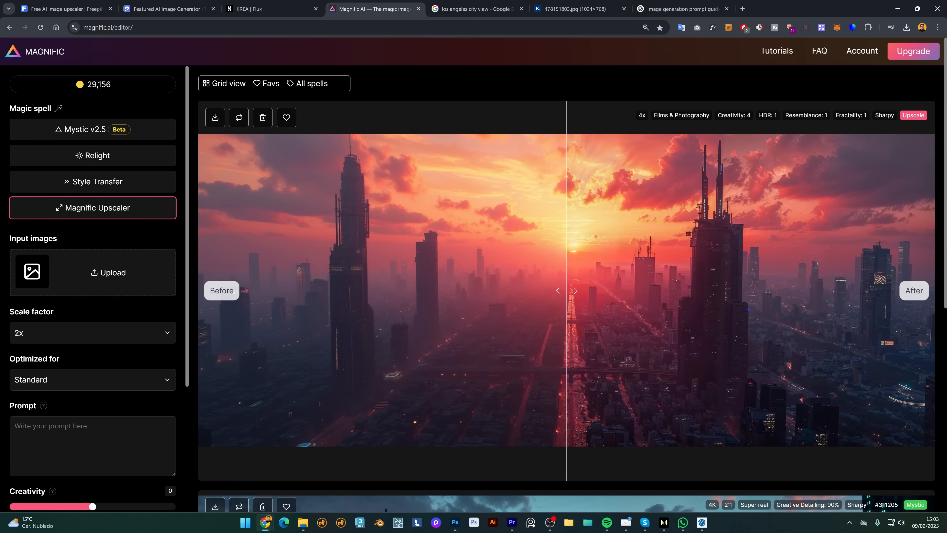
pyautogui.moveTo(226, 226); pyautogui.dragTo(74, 241)
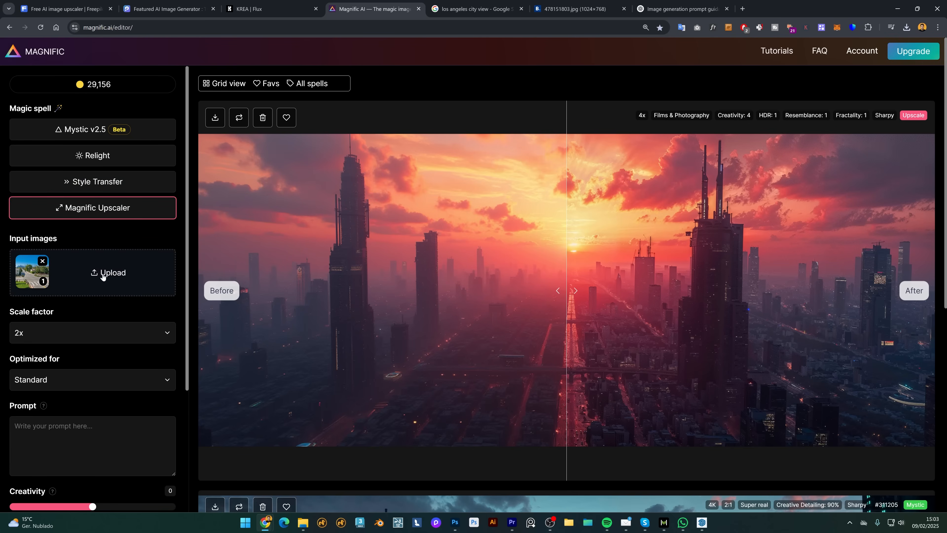
pyautogui.click(102, 8)
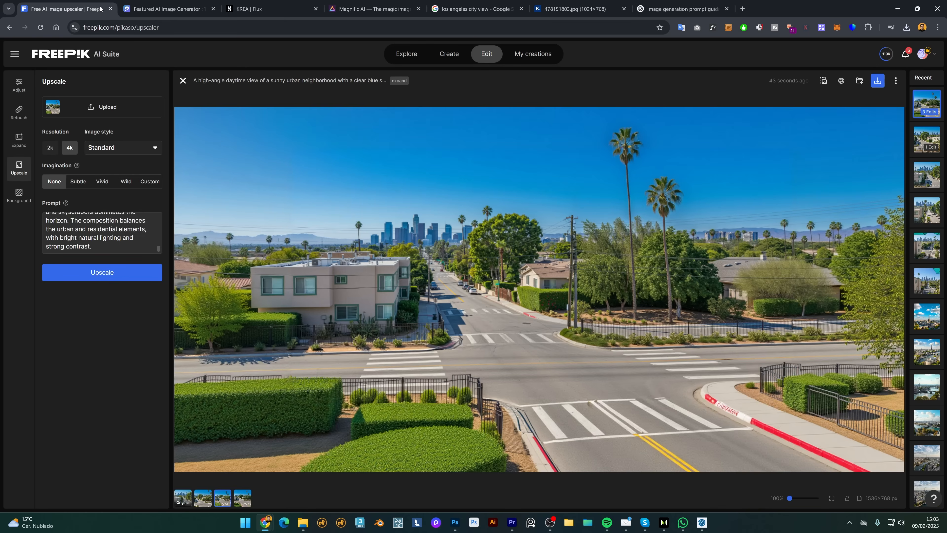
pyautogui.click(382, 8)
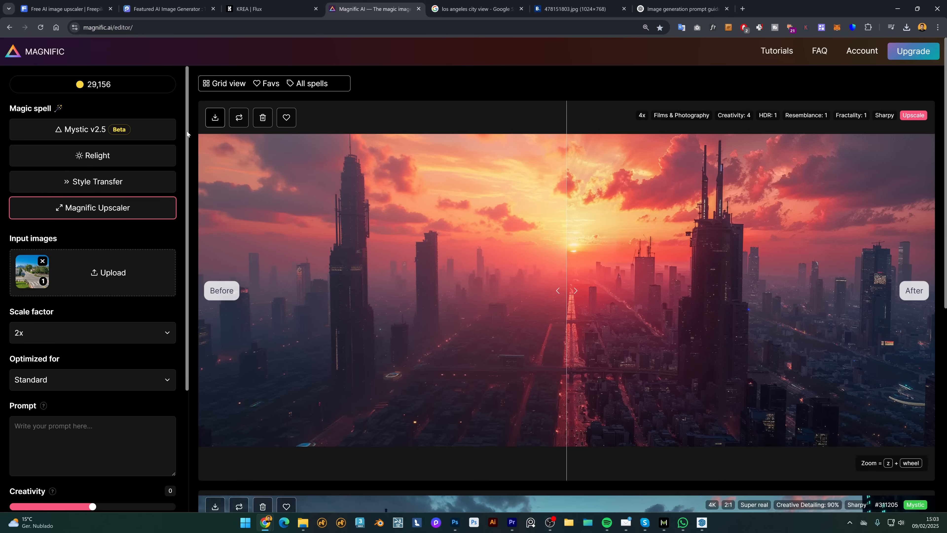
pyautogui.scroll(-3, 96, 273)
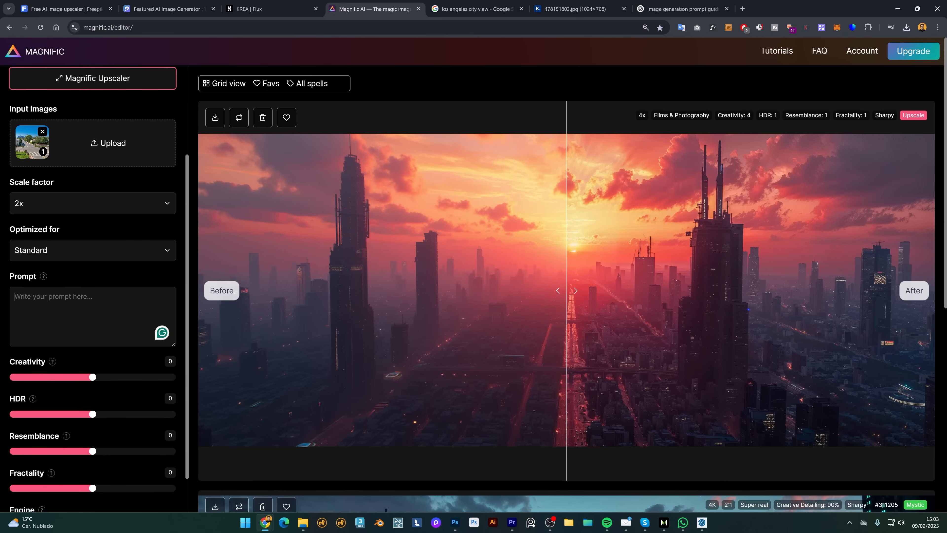
pyautogui.hotkey('ctrl', 'v')
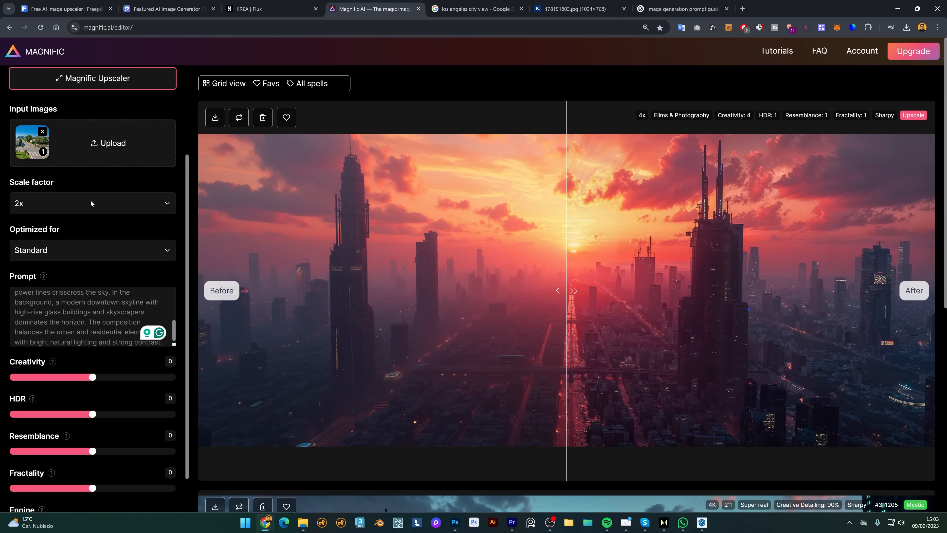
# Set Optimized for to Films & Photography and the engine to Magnific Illusio.
pyautogui.click(55, 250)
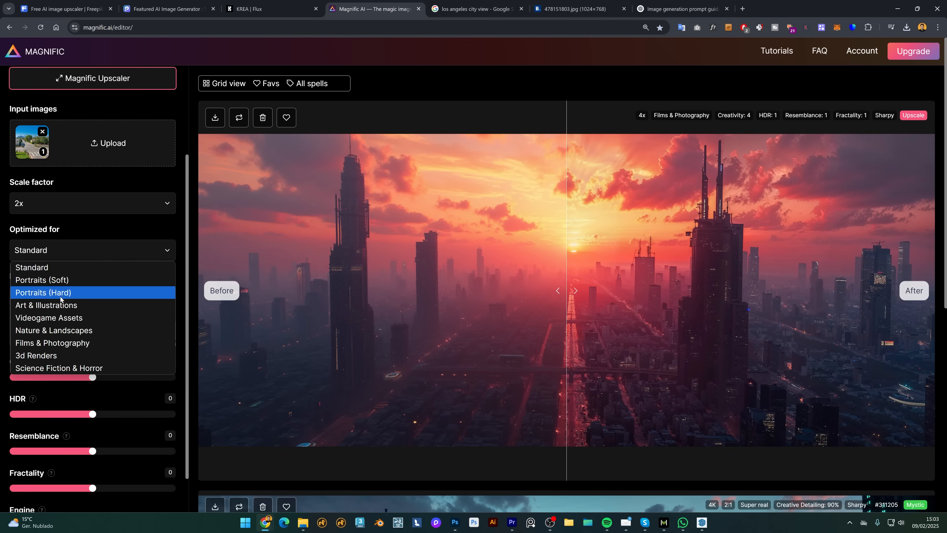
pyautogui.click(58, 343)
pyautogui.scroll(-1, 104, 353)
pyautogui.scroll(-1, 93, 317)
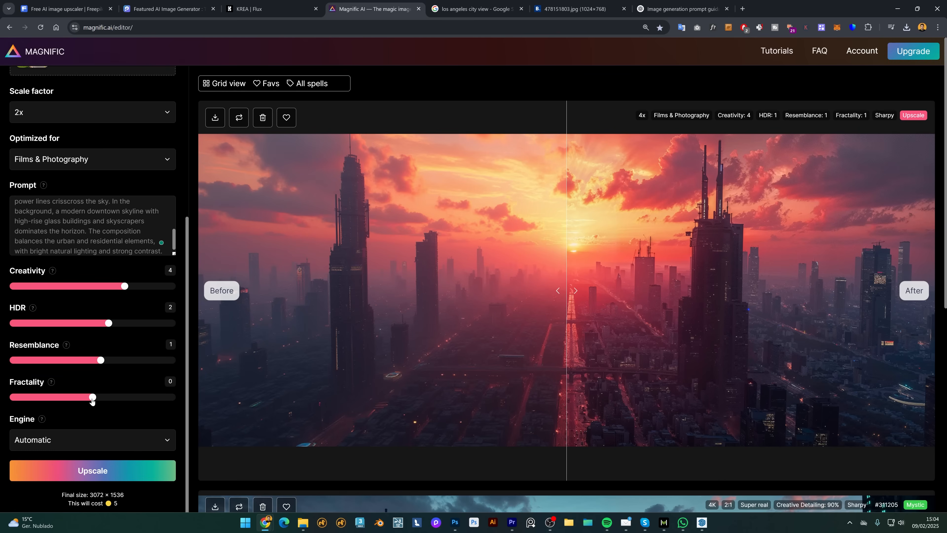
pyautogui.click(82, 440)
pyautogui.click(64, 469)
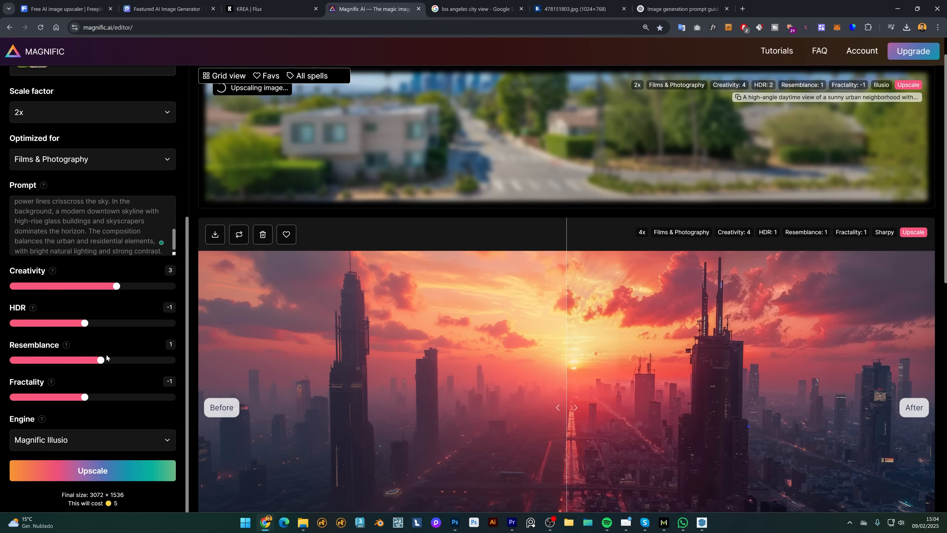
# Raise Fractality to 1, run the 2x Illusio upscale, and review the finished street image.
pyautogui.moveTo(85, 399); pyautogui.dragTo(101, 397)
pyautogui.click(93, 470)
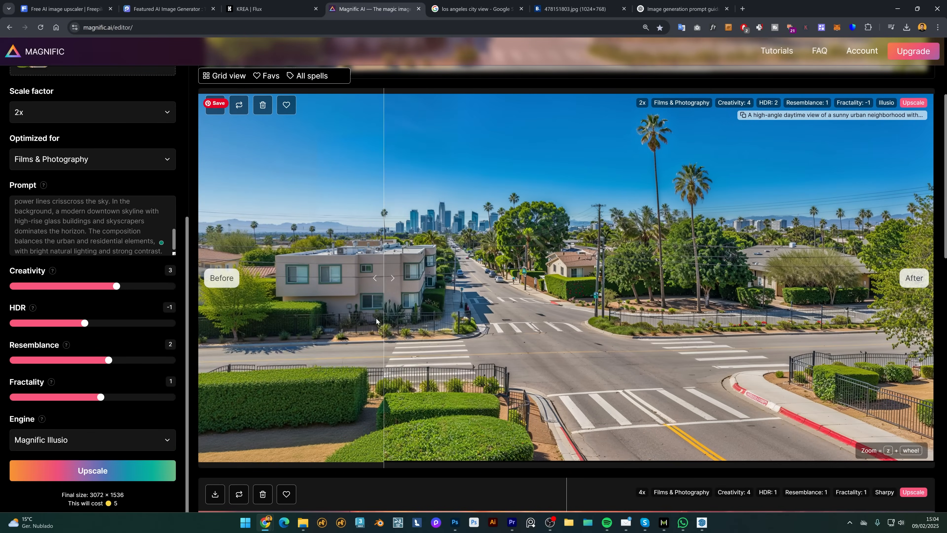
pyautogui.scroll(2, 507, 302)
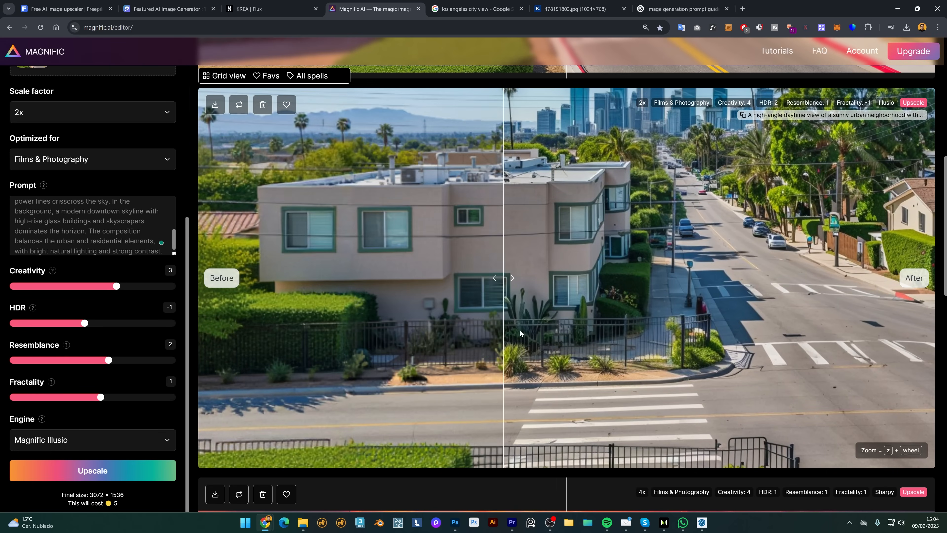
pyautogui.scroll(-2, 491, 329)
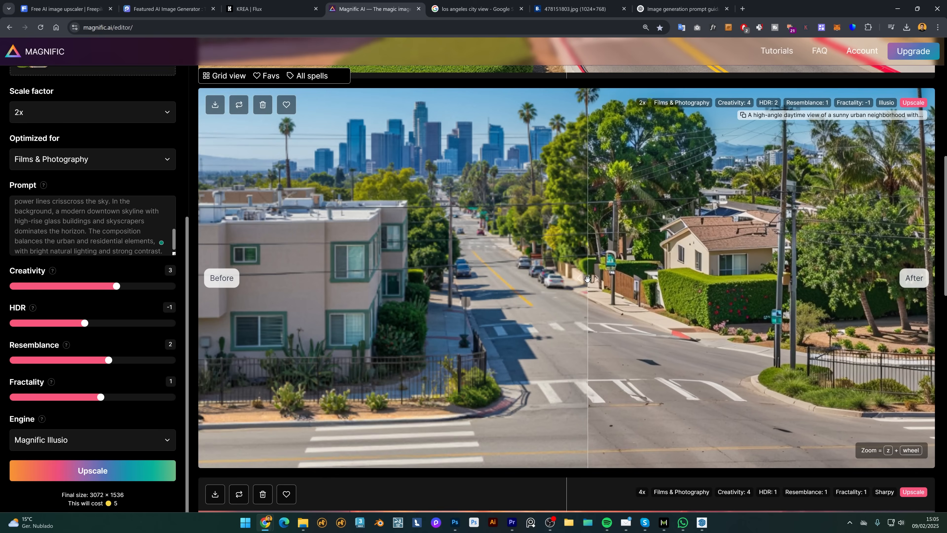
pyautogui.scroll(2, 526, 276)
pyautogui.scroll(4, 543, 366)
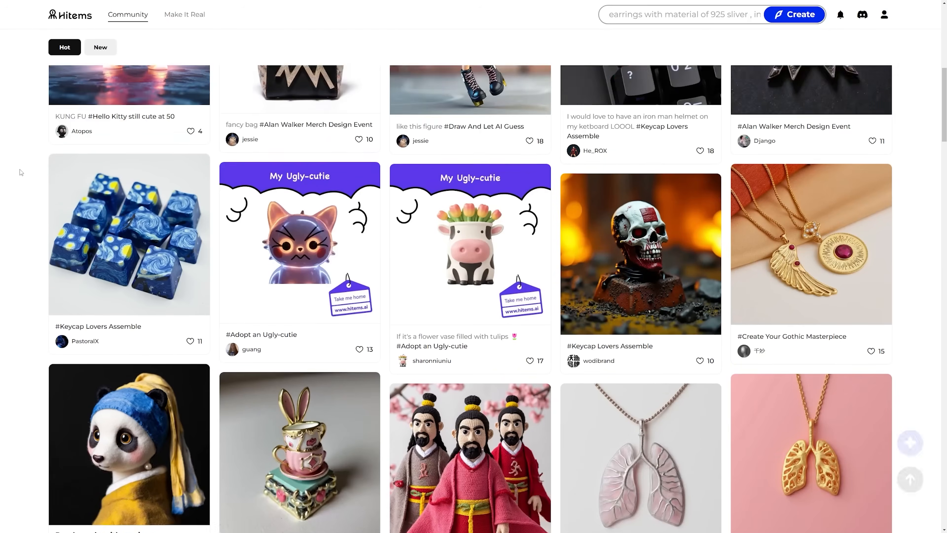
# Browse the Hitems community feed and About page, advancing the Make It Real process carousel.
pyautogui.scroll(-10, 21, 172)
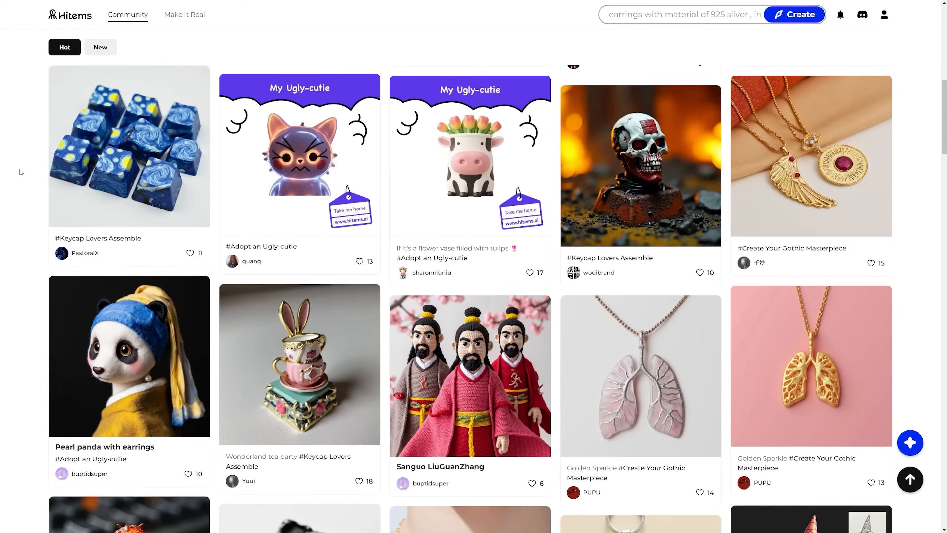
pyautogui.scroll(-8, 21, 172)
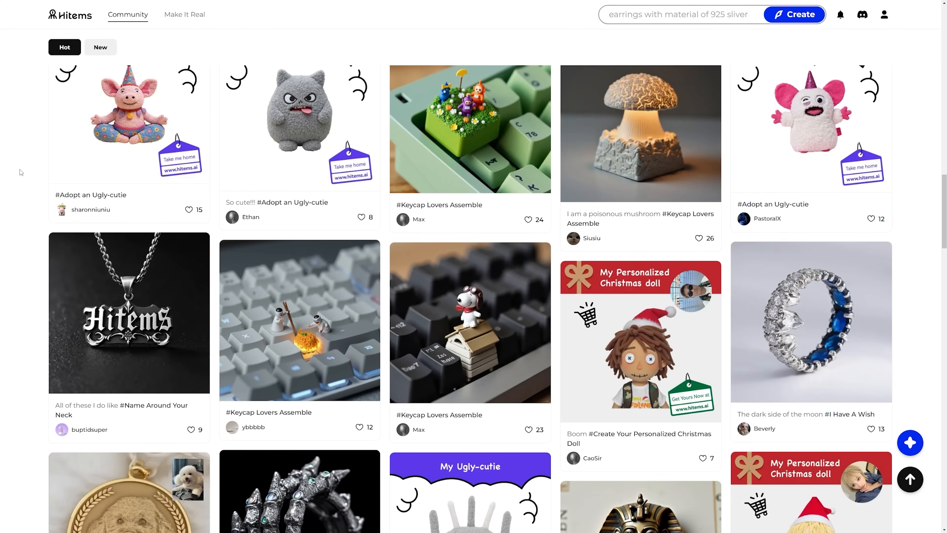
pyautogui.scroll(-2, 20, 170)
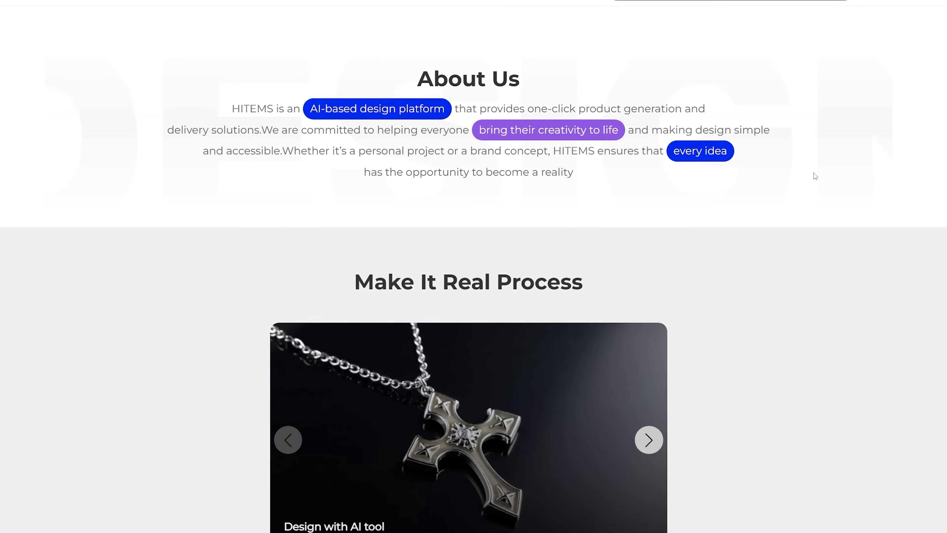
pyautogui.scroll(-5, 805, 225)
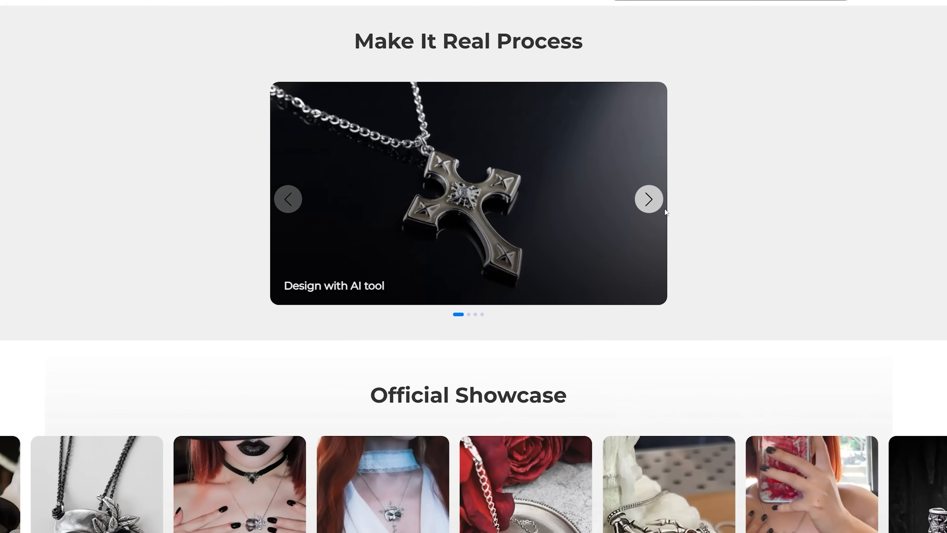
pyautogui.click(661, 206)
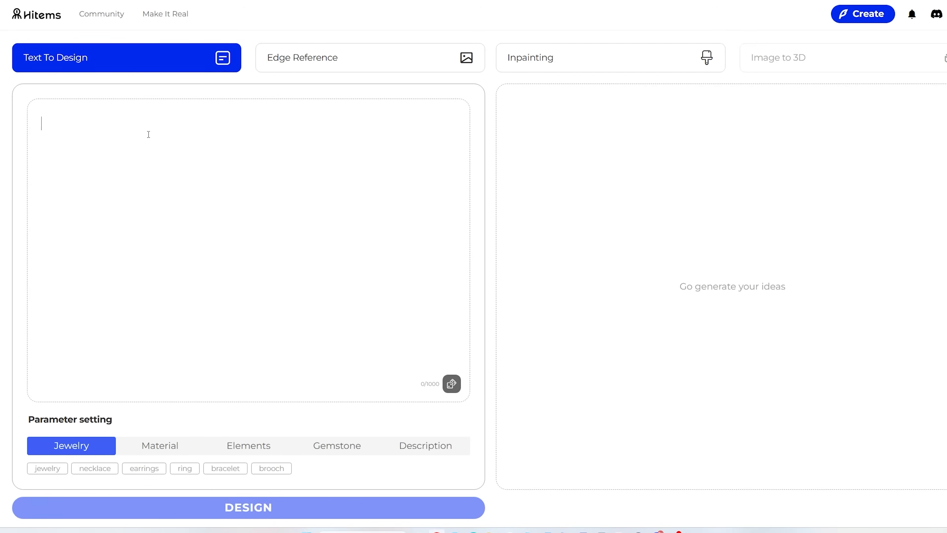
# Generate designs from 'xenomorph statue from the movie alien' and open the second statue's details.
pyautogui.write('xenomorph statue from the mo')
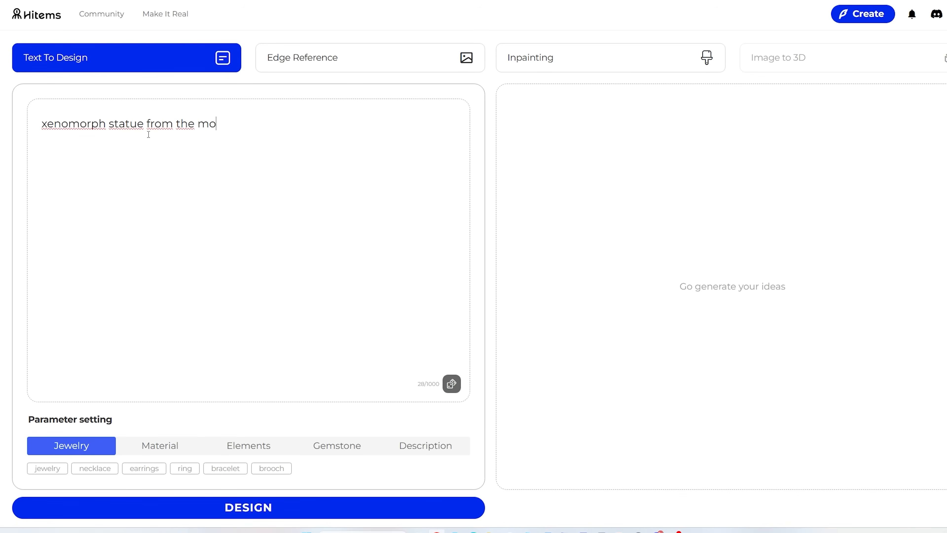
pyautogui.click(183, 446)
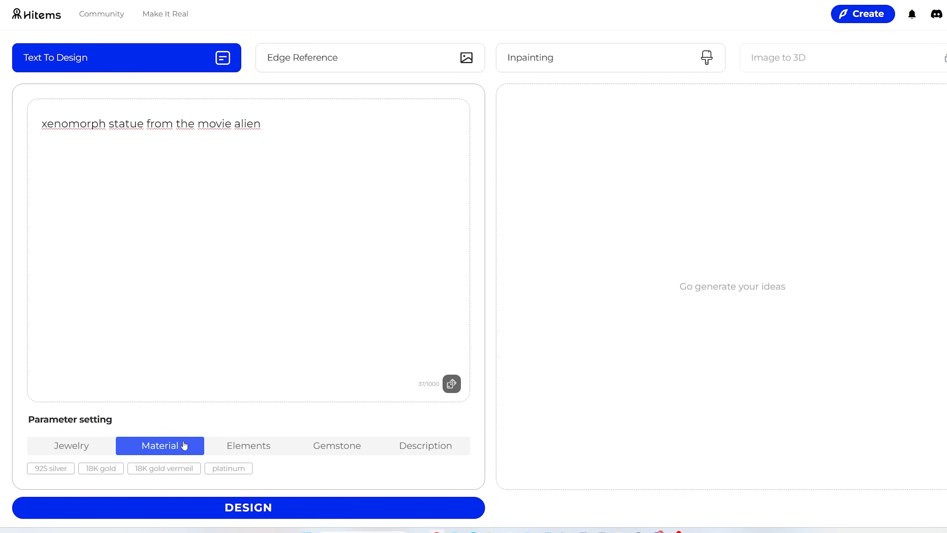
pyautogui.click(417, 447)
pyautogui.click(247, 504)
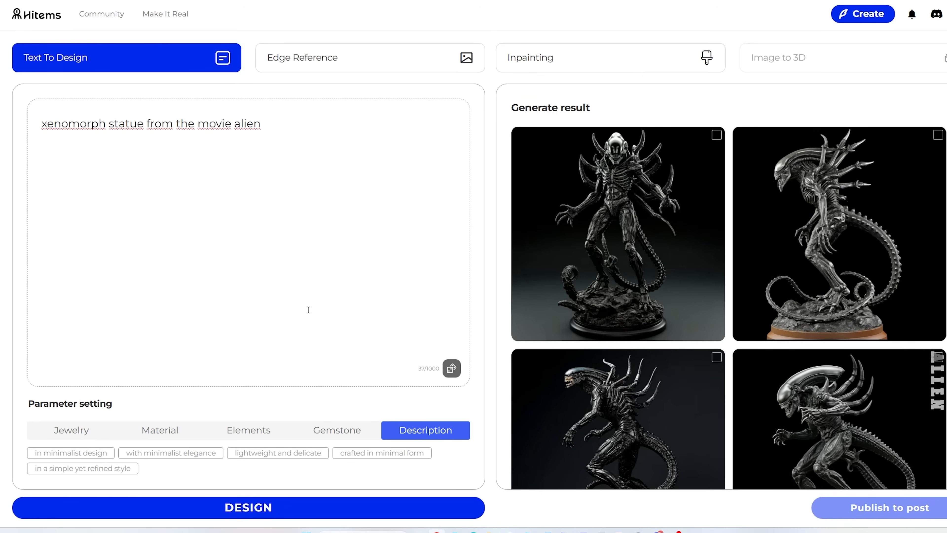
pyautogui.scroll(-3, 727, 288)
pyautogui.click(839, 149)
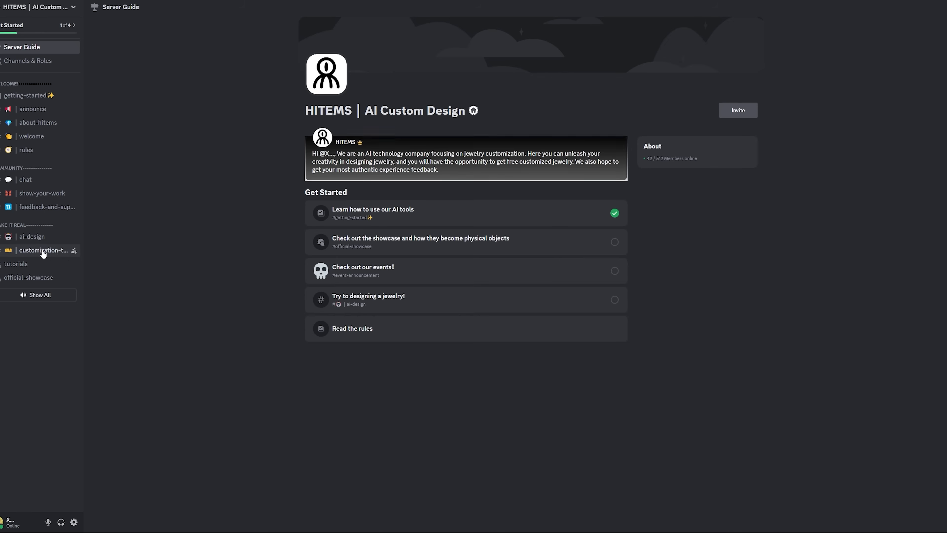
# Bring up the Photoshop file with the stacked Magnific upscale layers and view it at 100%.
pyautogui.click(44, 251)
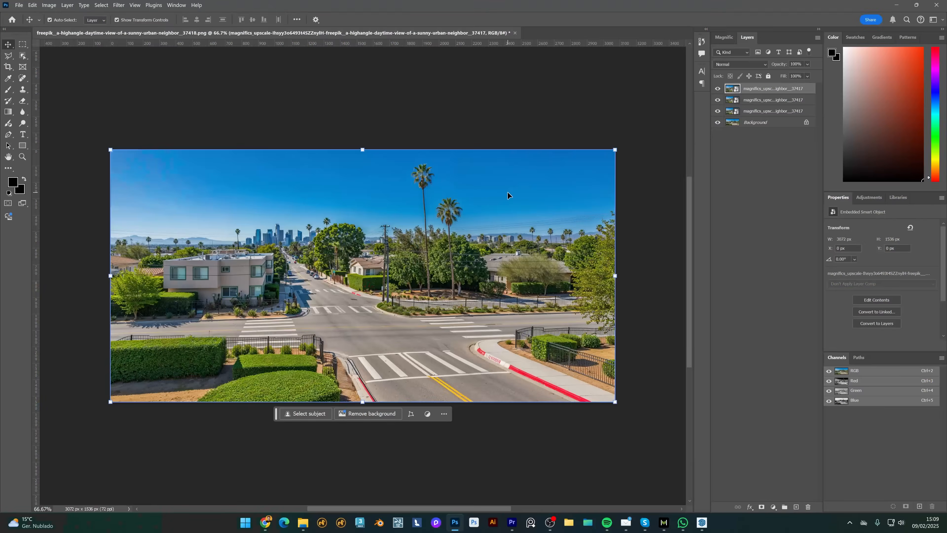
pyautogui.hotkey('ctrl', '1')
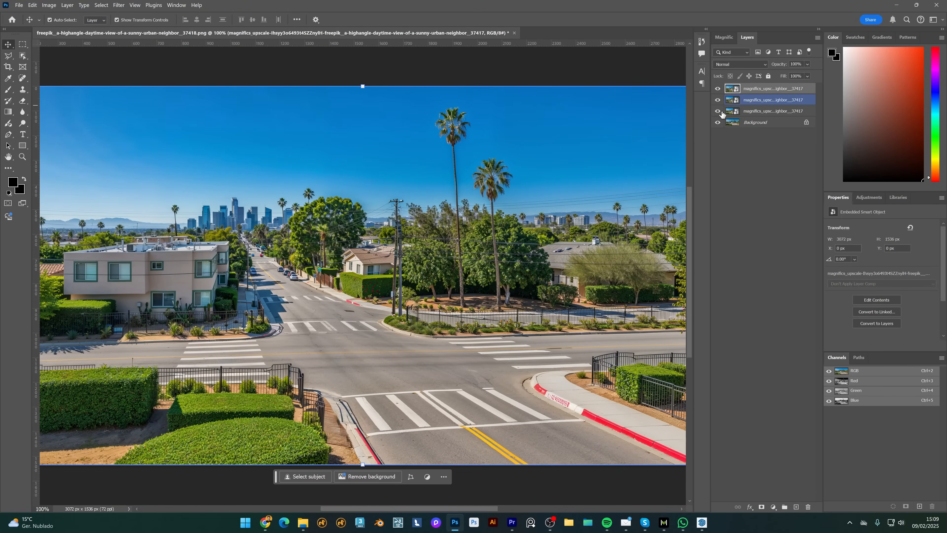
# Hide the upscaled layers, then give the third one an inverted mask ready for brushing.
pyautogui.moveTo(718, 89); pyautogui.dragTo(721, 112)
pyautogui.click(718, 111)
pyautogui.click(742, 113)
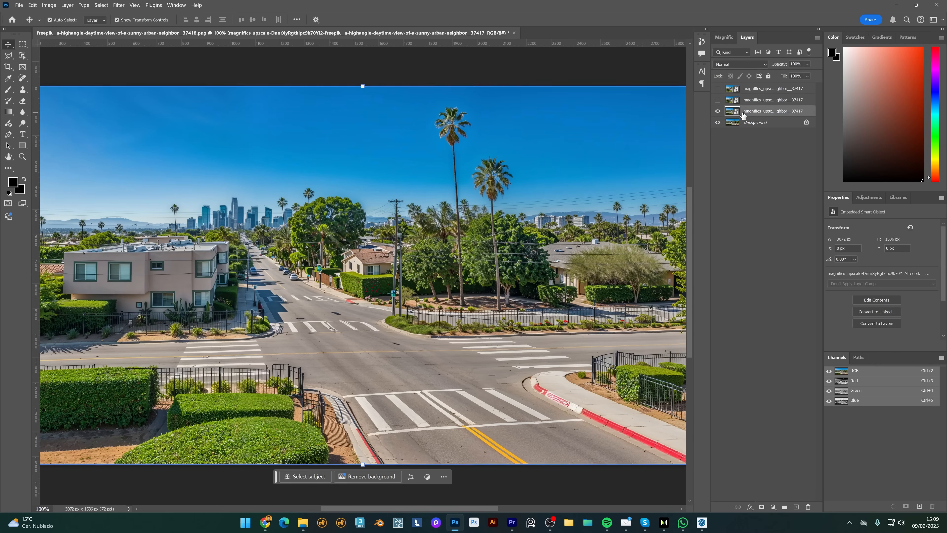
pyautogui.click(763, 508)
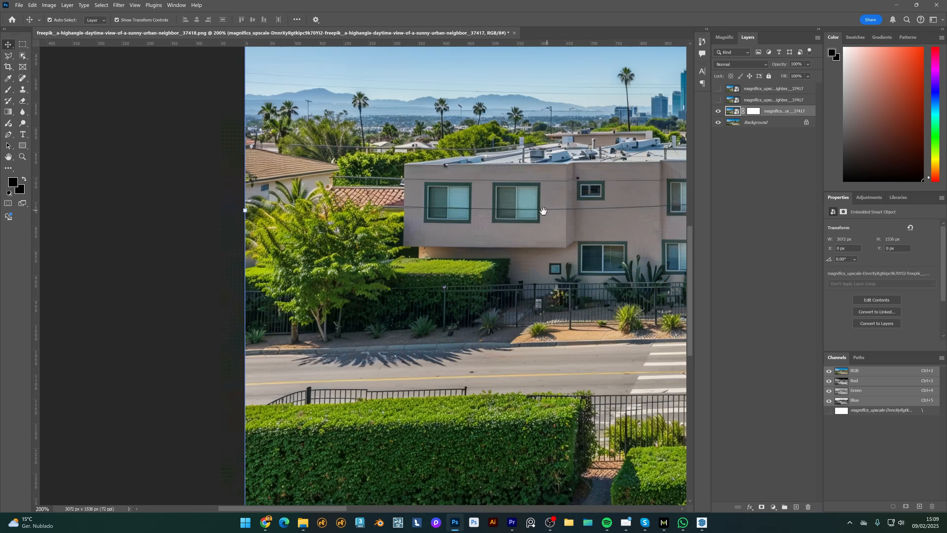
pyautogui.moveTo(543, 209); pyautogui.dragTo(506, 229)
pyautogui.click(718, 111)
pyautogui.click(718, 111)
pyautogui.click(756, 111)
pyautogui.hotkey('ctrl', 'i')
pyautogui.press('b')
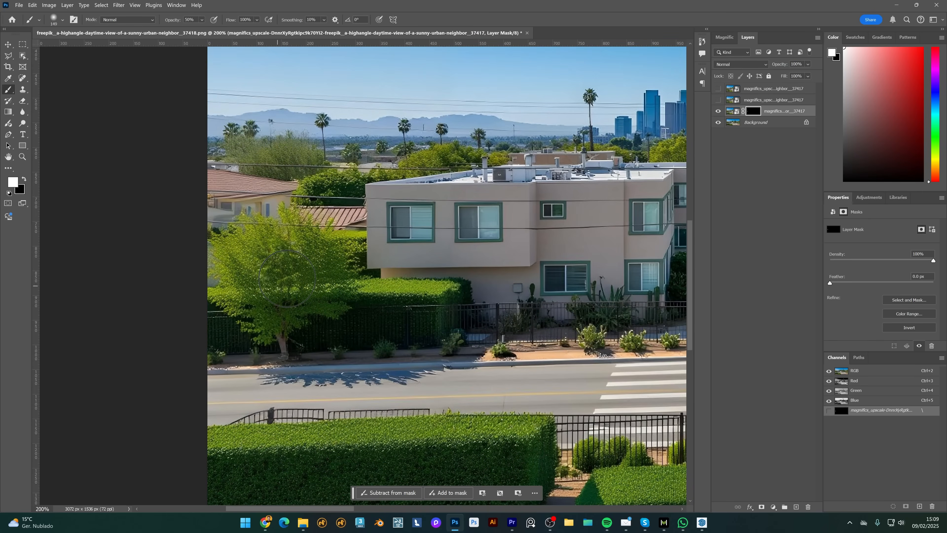
# Paint the mask to reveal sharper curb, fence, hedge and left path detail.
pyautogui.moveTo(456, 314); pyautogui.dragTo(231, 368)
pyautogui.moveTo(533, 322); pyautogui.dragTo(356, 340)
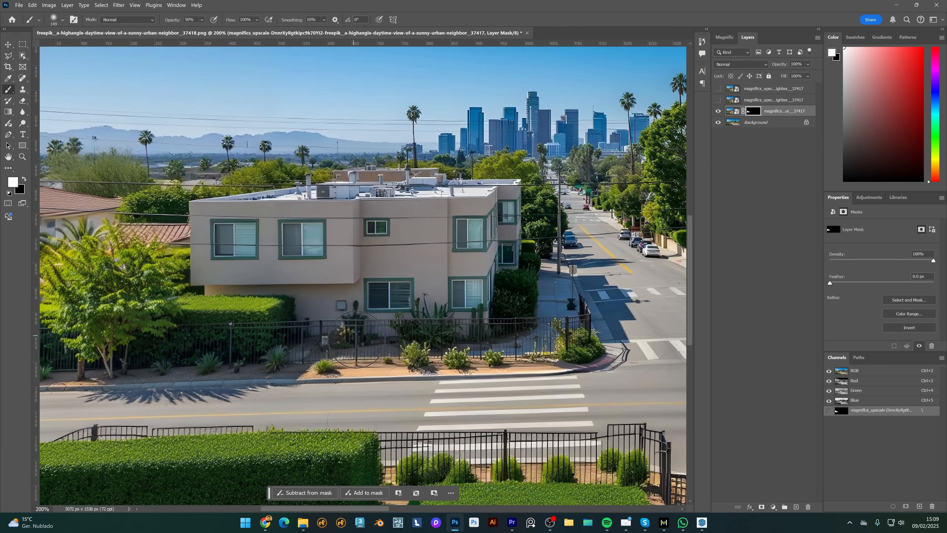
pyautogui.press('x')
pyautogui.moveTo(597, 367); pyautogui.dragTo(615, 351)
pyautogui.moveTo(629, 456); pyautogui.dragTo(587, 207)
pyautogui.press('x')
pyautogui.moveTo(522, 336); pyautogui.dragTo(314, 365)
pyautogui.moveTo(522, 261); pyautogui.dragTo(482, 273)
pyautogui.moveTo(336, 276)
pyautogui.mouseDown()
pyautogui.moveTo(551, 228)
pyautogui.moveTo(612, 281)
pyautogui.mouseUp()
pyautogui.moveTo(244, 271)
pyautogui.mouseDown()
pyautogui.moveTo(429, 291)
pyautogui.moveTo(132, 351)
pyautogui.moveTo(416, 219)
pyautogui.mouseUp()
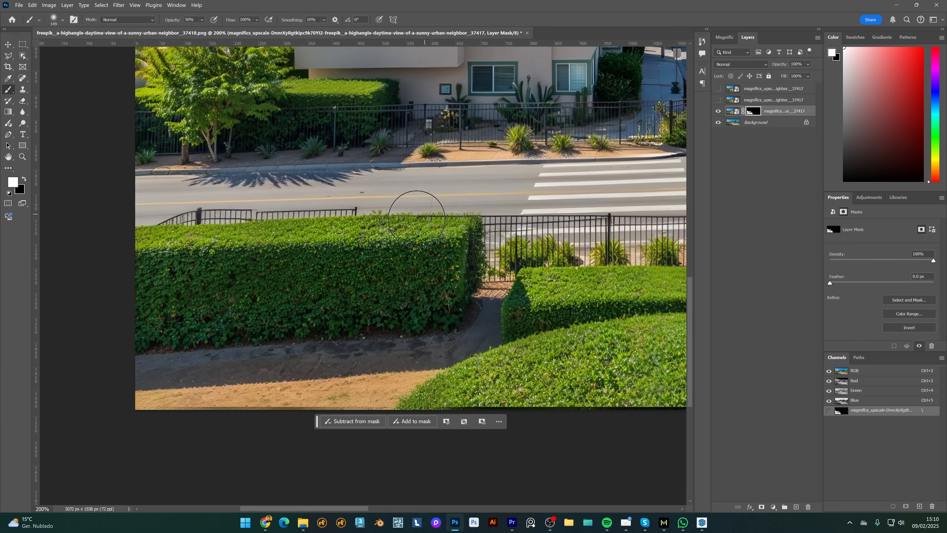
# Reveal road, fence, tree and central bush detail on the right side, masking out the edge fringe.
pyautogui.moveTo(604, 209); pyautogui.dragTo(258, 278)
pyautogui.moveTo(608, 192)
pyautogui.mouseDown()
pyautogui.moveTo(260, 261)
pyautogui.moveTo(634, 282)
pyautogui.mouseUp()
pyautogui.moveTo(682, 282); pyautogui.dragTo(503, 297)
pyautogui.moveTo(619, 268); pyautogui.dragTo(417, 278)
pyautogui.moveTo(418, 279)
pyautogui.mouseDown()
pyautogui.moveTo(523, 167)
pyautogui.moveTo(503, 325)
pyautogui.mouseUp()
pyautogui.moveTo(535, 132); pyautogui.dragTo(534, 235)
pyautogui.moveTo(525, 52); pyautogui.dragTo(508, 196)
pyautogui.press('x')
pyautogui.moveTo(566, 149); pyautogui.dragTo(566, 362)
pyautogui.moveTo(559, 396); pyautogui.dragTo(565, 224)
pyautogui.moveTo(298, 298); pyautogui.dragTo(449, 313)
pyautogui.press('x')
pyautogui.moveTo(417, 275); pyautogui.dragTo(503, 260)
# Show the second upscaled layer and paint its mask to reveal the roads and crosswalks.
pyautogui.click(719, 100)
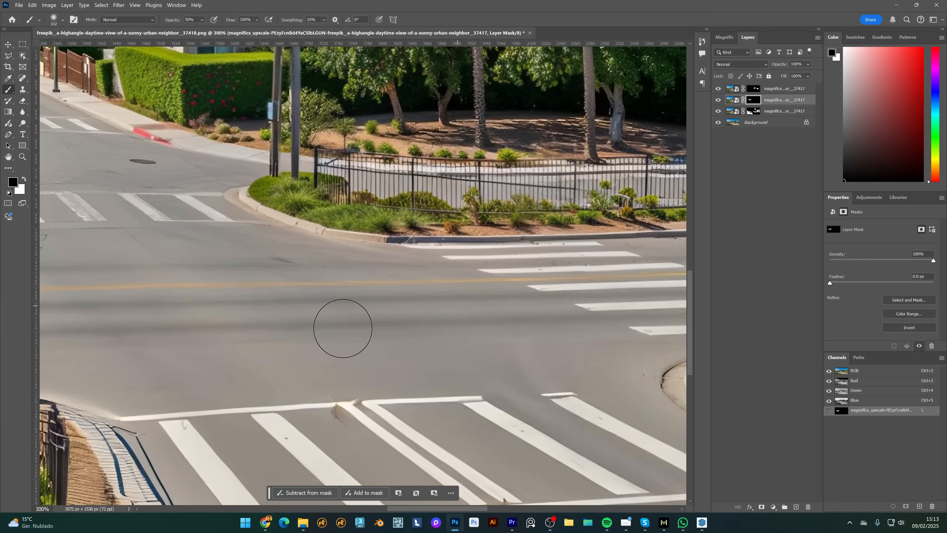
pyautogui.hotkey('ctrl', '0')
pyautogui.hotkey('ctrl', '1')
pyautogui.rightClick(454, 318)
pyautogui.press('Escape')
pyautogui.press('x')
pyautogui.moveTo(313, 291); pyautogui.dragTo(515, 297)
pyautogui.moveTo(206, 319); pyautogui.dragTo(555, 284)
pyautogui.moveTo(596, 351)
pyautogui.mouseDown()
pyautogui.moveTo(492, 305)
pyautogui.moveTo(568, 362)
pyautogui.mouseUp()
pyautogui.moveTo(613, 340); pyautogui.dragTo(500, 331)
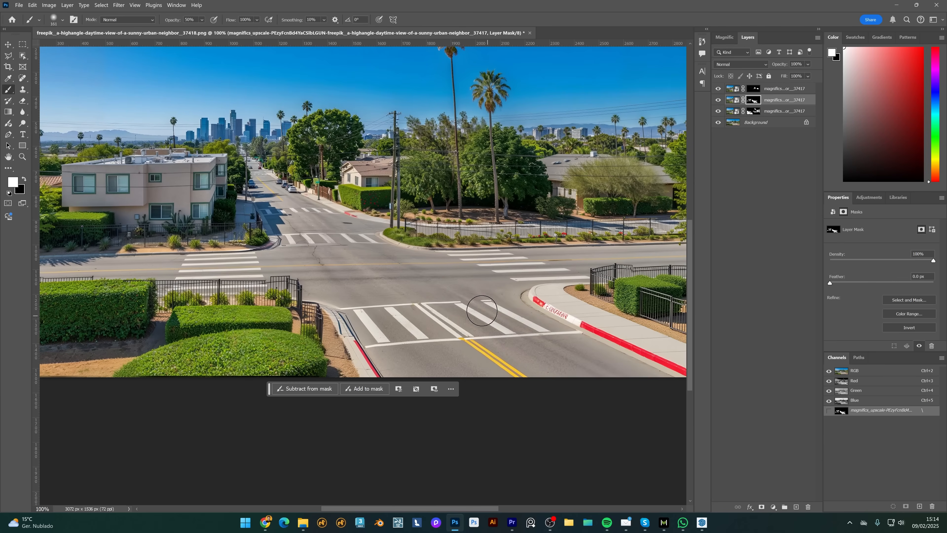
# Toggle the middle upscaled layer to compare, then draw a flat rectangular primitive in Modo.
pyautogui.click(719, 100)
pyautogui.click(719, 101)
pyautogui.click(719, 100)
pyautogui.click(718, 101)
pyautogui.click(719, 101)
pyautogui.click(718, 101)
pyautogui.click(718, 101)
pyautogui.click(718, 101)
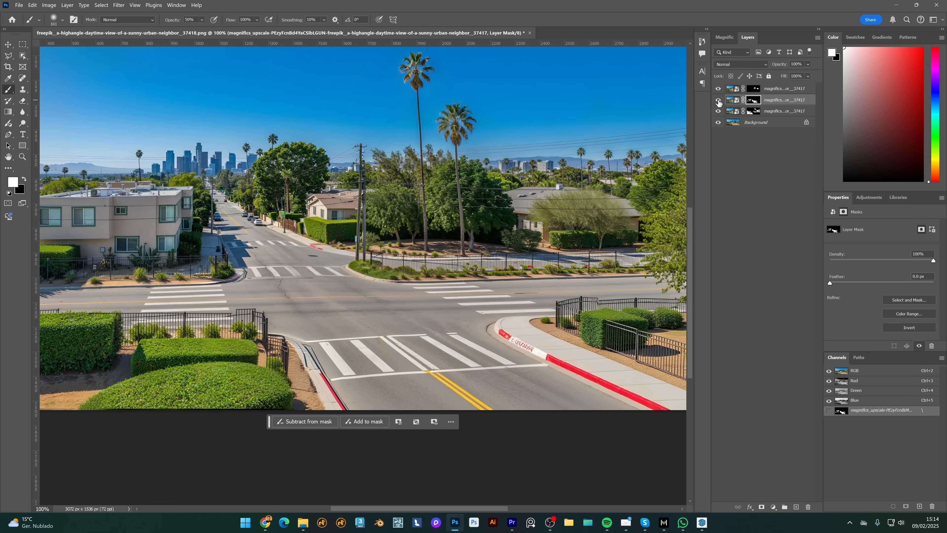
pyautogui.click(718, 100)
pyautogui.click(718, 101)
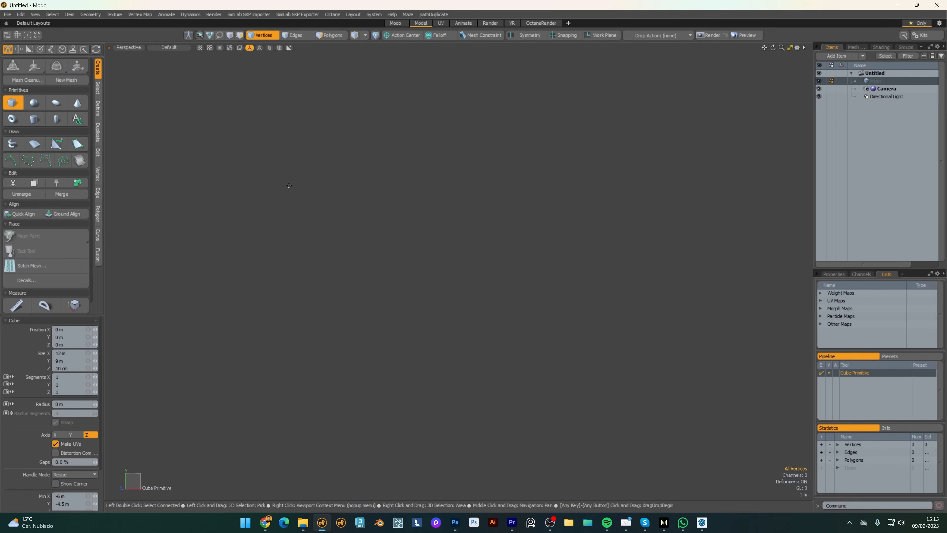
pyautogui.moveTo(274, 179); pyautogui.dragTo(730, 467)
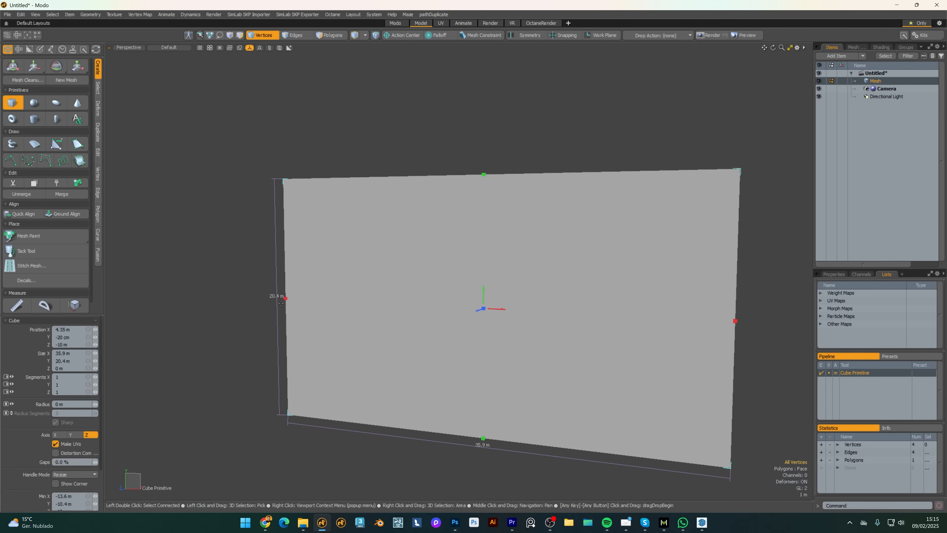
# Size the plane to 20 m wide by 10 m high.
pyautogui.write('20')
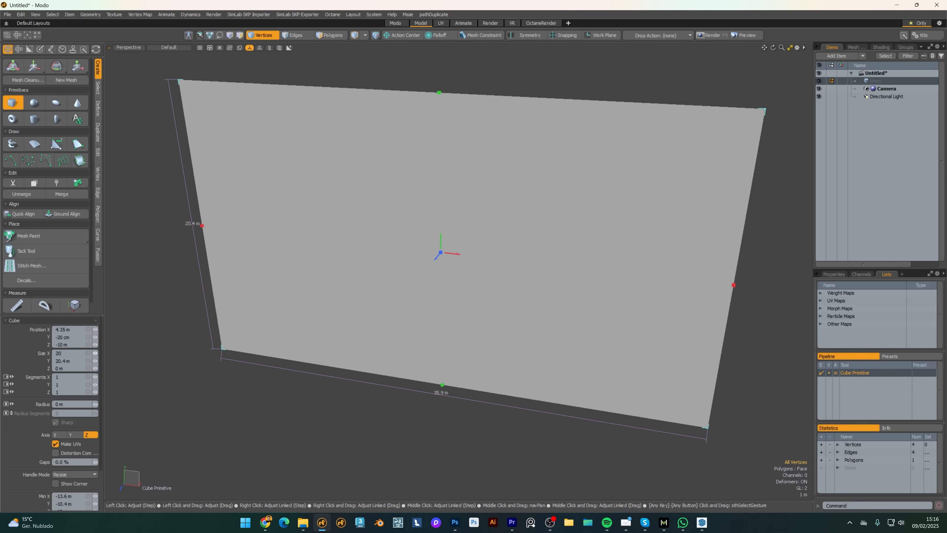
pyautogui.press('Tab')
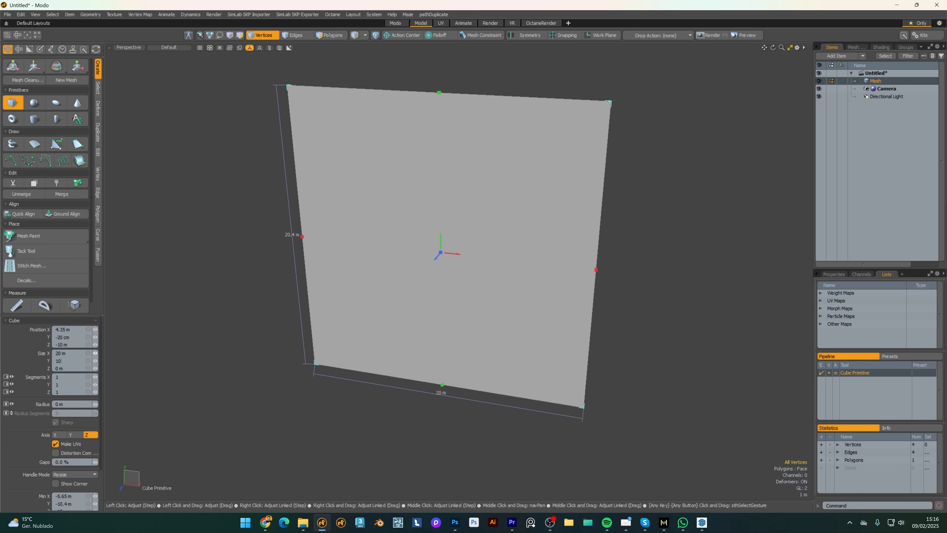
pyautogui.write('10')
pyautogui.press('Return')
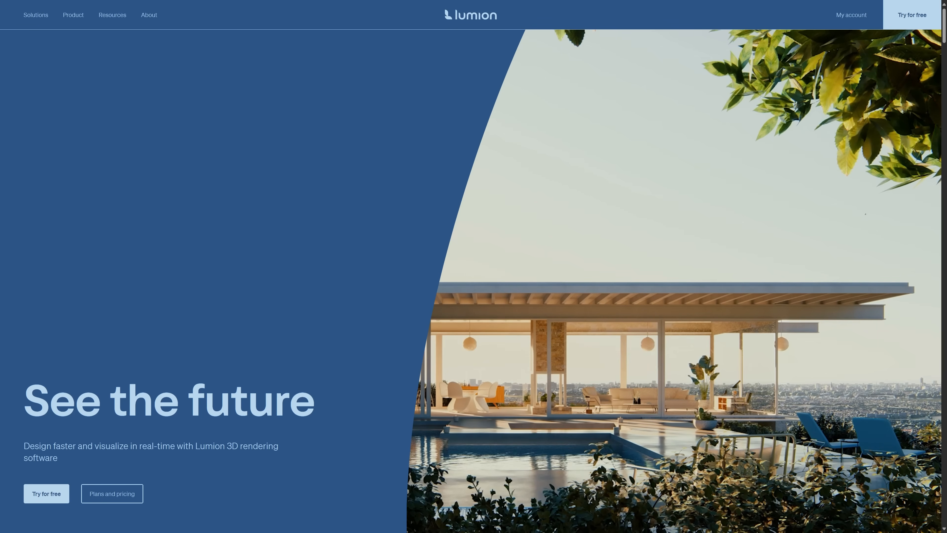
# Turn the camera in the Office7.lsf scene toward the curtained office window.
pyautogui.scroll(-10, 637, 135)
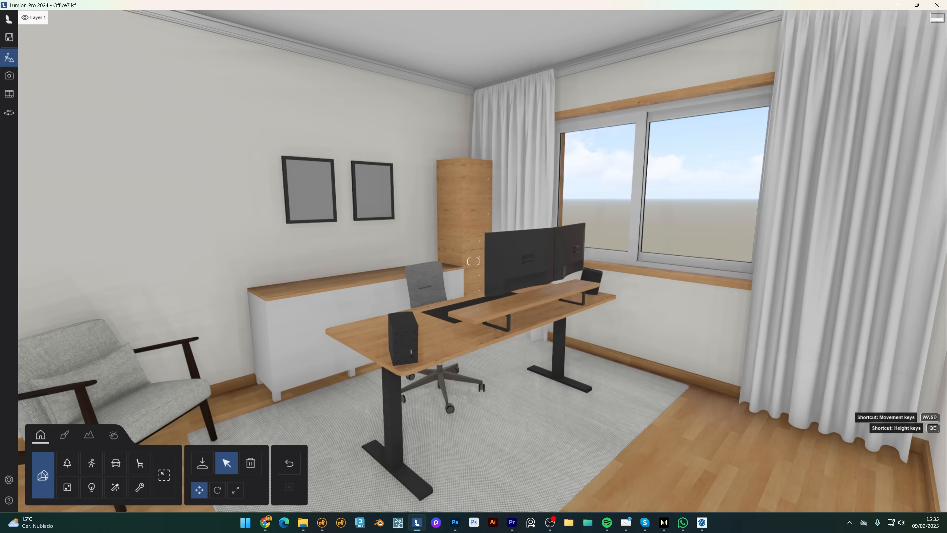
pyautogui.press('a')
pyautogui.moveTo(473, 261)
pyautogui.mouseDown(button='right')
pyautogui.moveTo(576, 256)
pyautogui.moveTo(488, 262)
pyautogui.mouseUp(button='right')
# Import LABackground.fbx without its lights and place the plane near the office window.
pyautogui.press('w')
pyautogui.press('a')
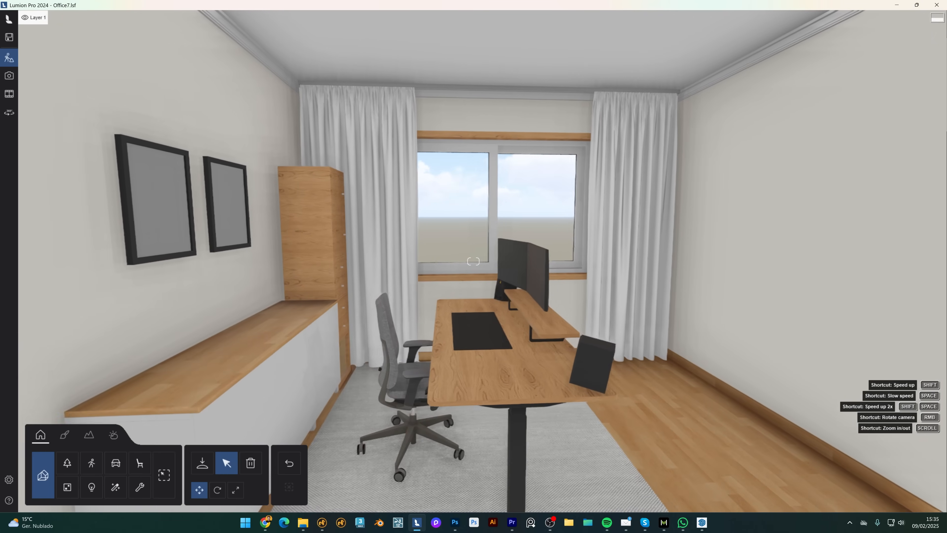
pyautogui.press('s')
pyautogui.press('w')
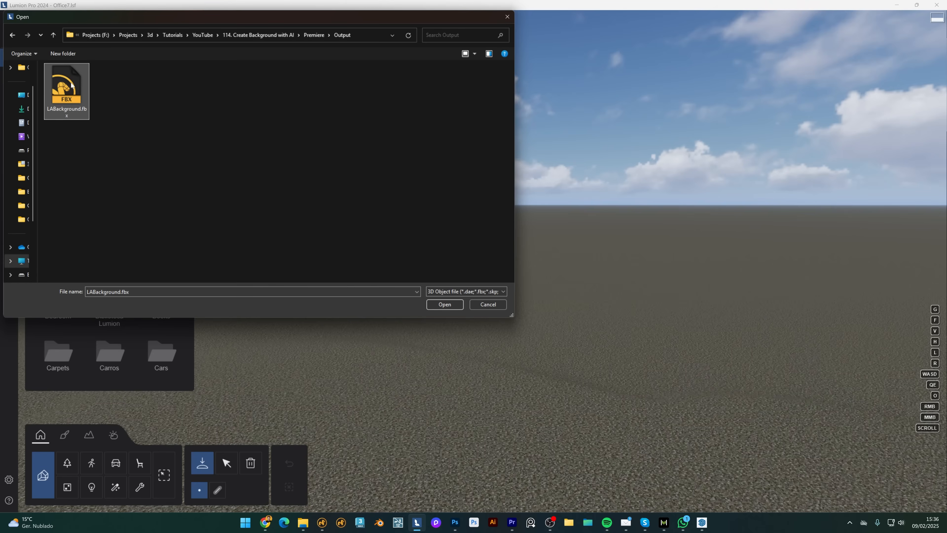
pyautogui.doubleClick(72, 85)
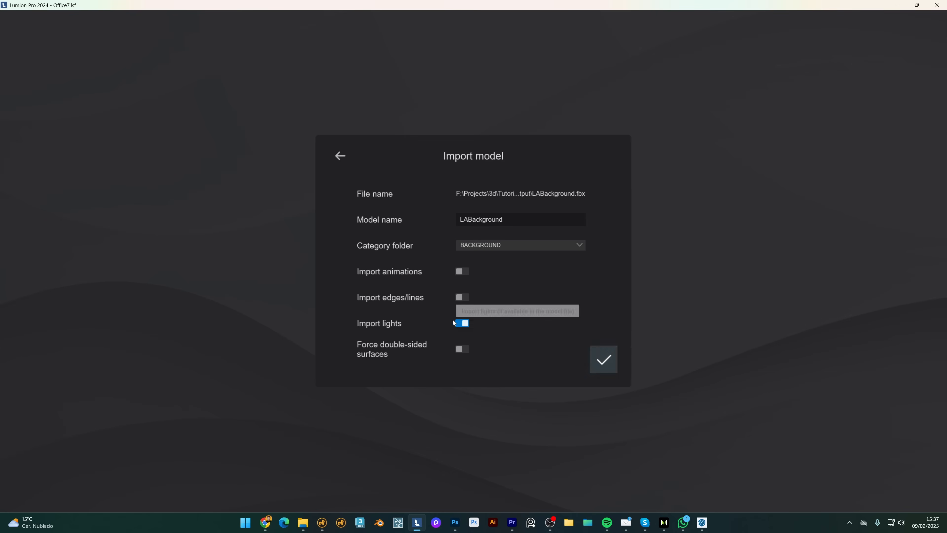
pyautogui.click(459, 324)
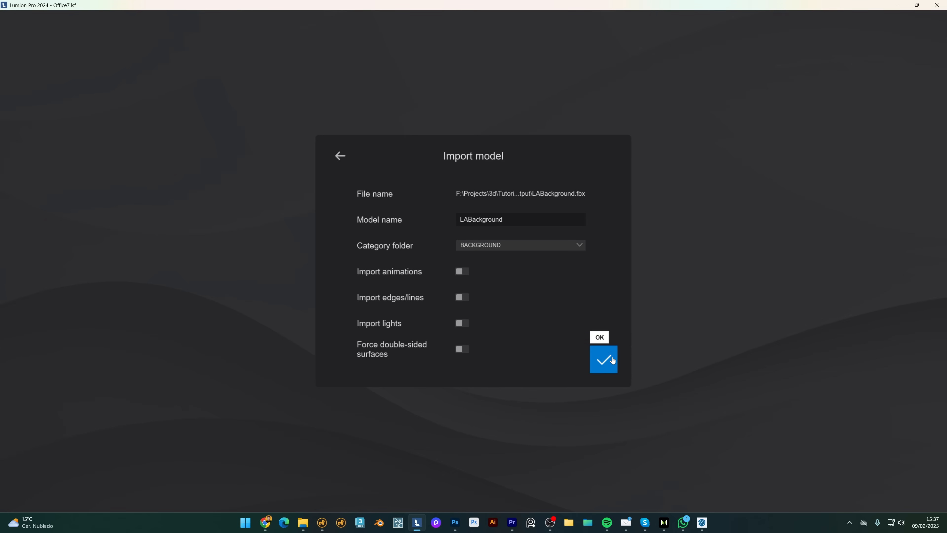
pyautogui.click(603, 359)
pyautogui.click(396, 333)
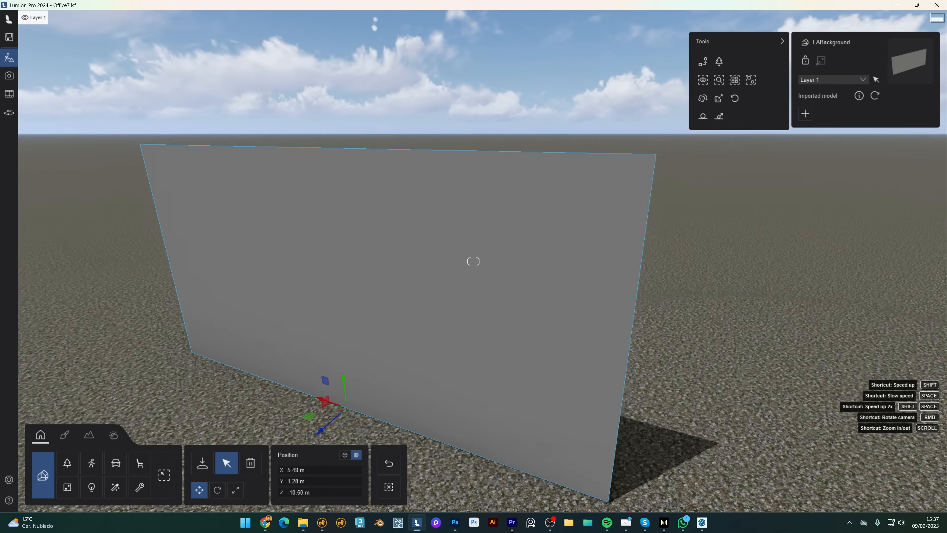
pyautogui.press('s')
pyautogui.moveTo(239, 370); pyautogui.dragTo(242, 375, button='right')
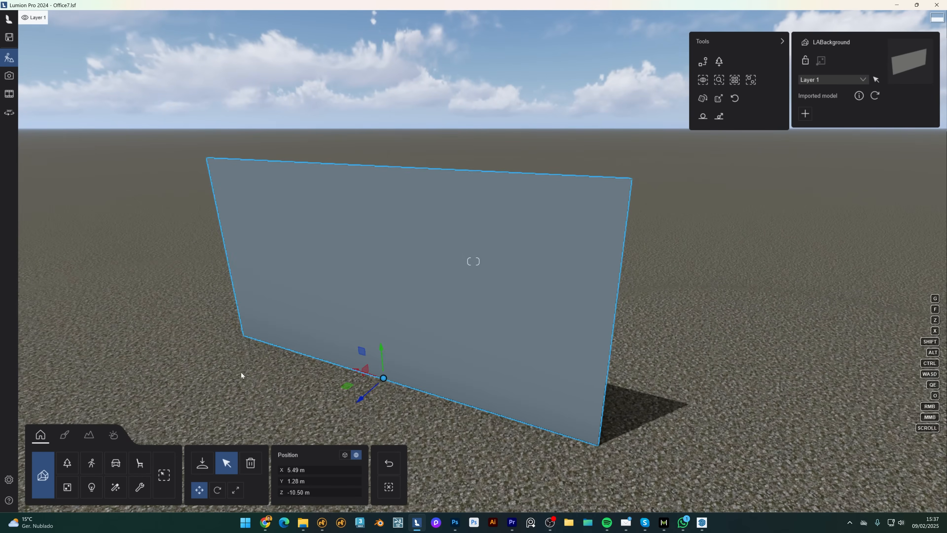
# Texture the plane with the LA street image, rescale it, offset X to 51% and generate relief.
pyautogui.click(68, 434)
pyautogui.click(364, 287)
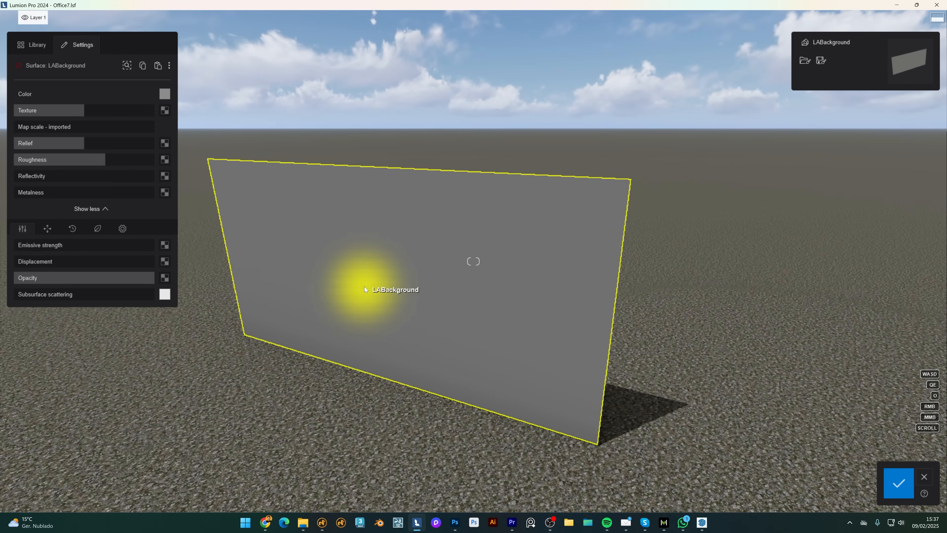
pyautogui.click(167, 110)
pyautogui.doubleClick(116, 92)
pyautogui.moveTo(67, 129); pyautogui.dragTo(79, 130)
pyautogui.click(47, 229)
pyautogui.moveTo(83, 243); pyautogui.dragTo(85, 244)
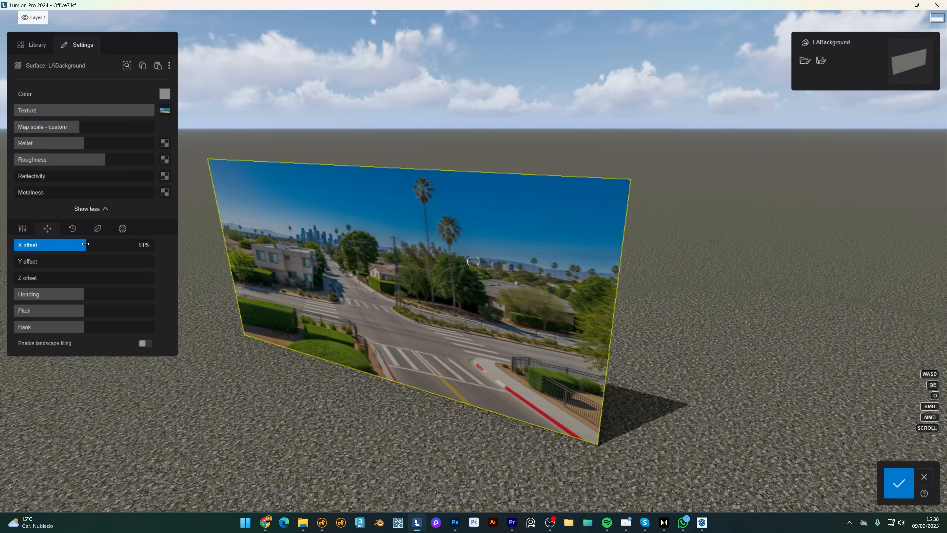
pyautogui.click(174, 144)
pyautogui.click(183, 145)
pyautogui.moveTo(166, 146)
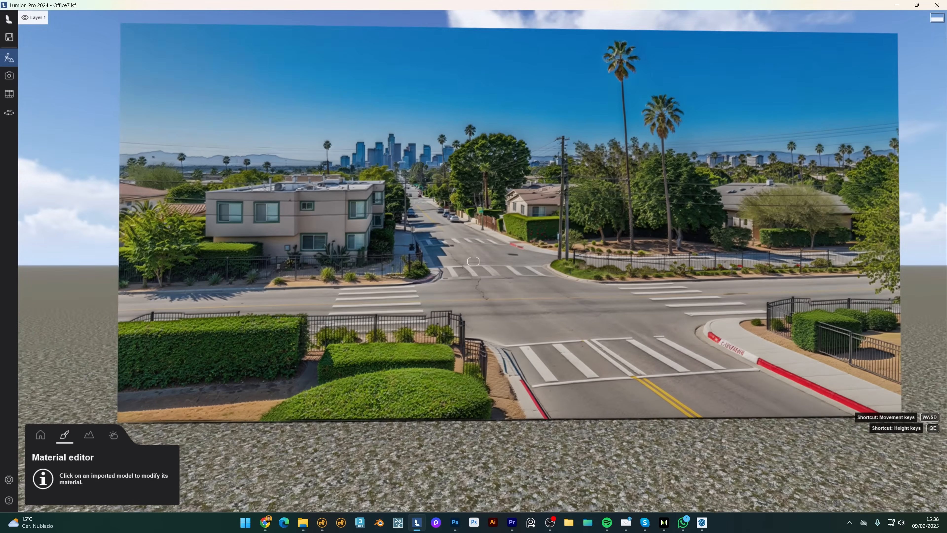
# Rotate the plane's heading so it sits behind the window.
pyautogui.press('s')
pyautogui.press('d')
pyautogui.moveTo(473, 261); pyautogui.dragTo(402, 261, button='right')
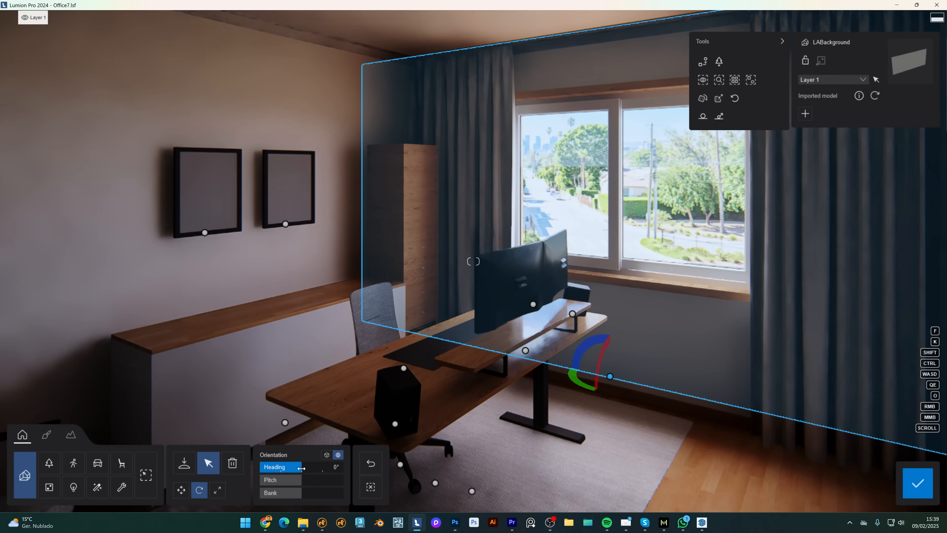
pyautogui.moveTo(302, 468); pyautogui.dragTo(307, 469)
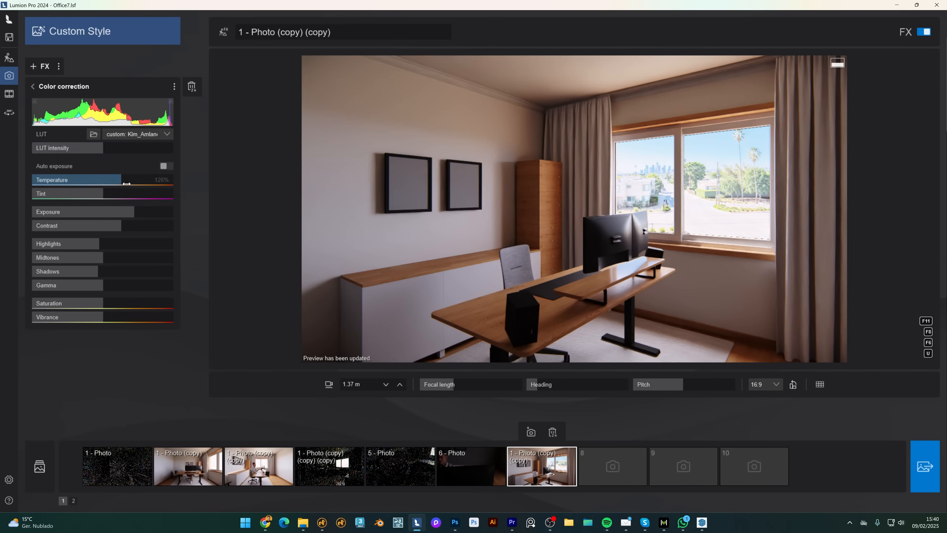
# Adjust the photo exposure, finally settling at 4.68.
pyautogui.moveTo(112, 212); pyautogui.dragTo(142, 211)
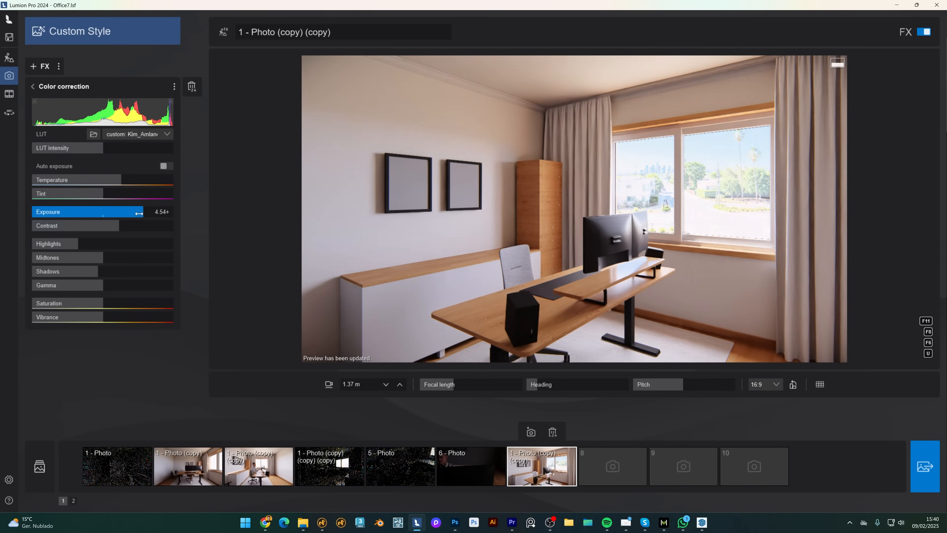
pyautogui.moveTo(140, 212); pyautogui.dragTo(142, 214)
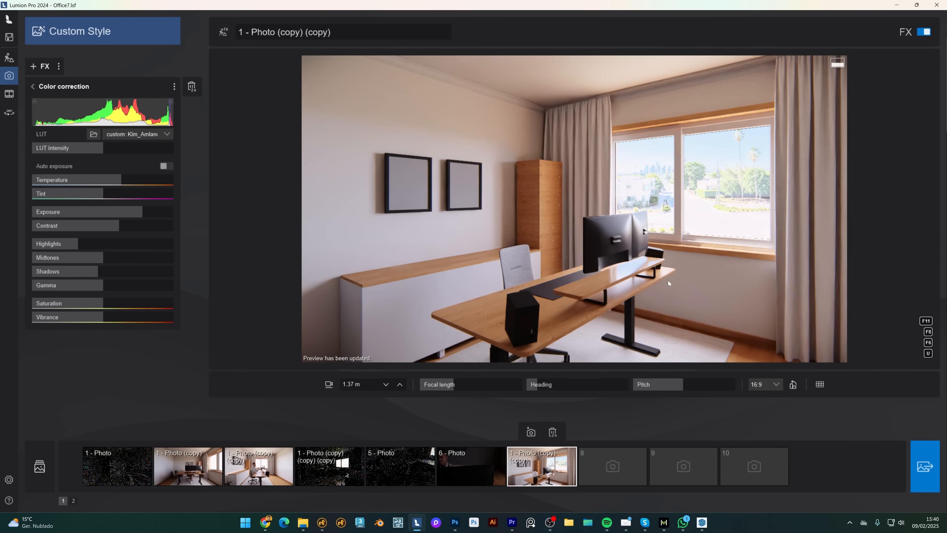
pyautogui.moveTo(143, 210); pyautogui.dragTo(111, 212)
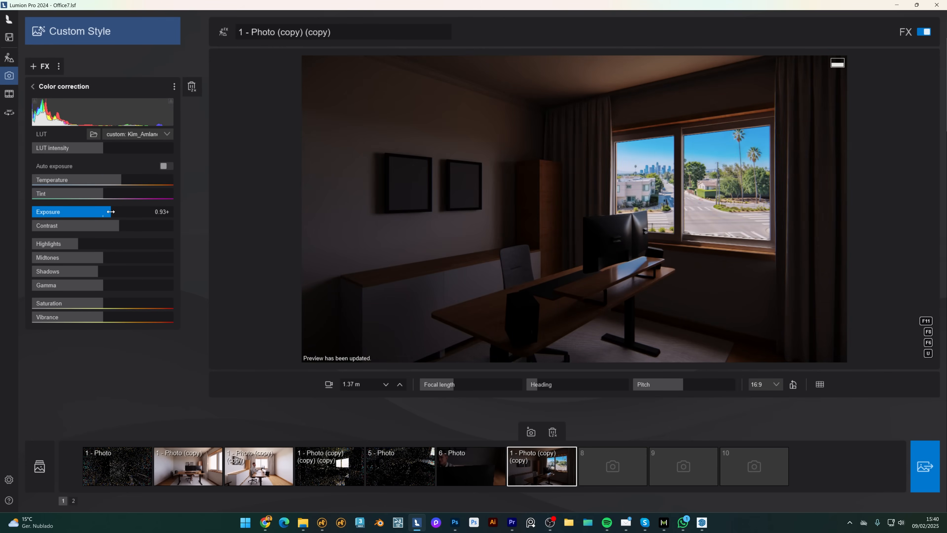
pyautogui.moveTo(112, 211); pyautogui.dragTo(144, 213)
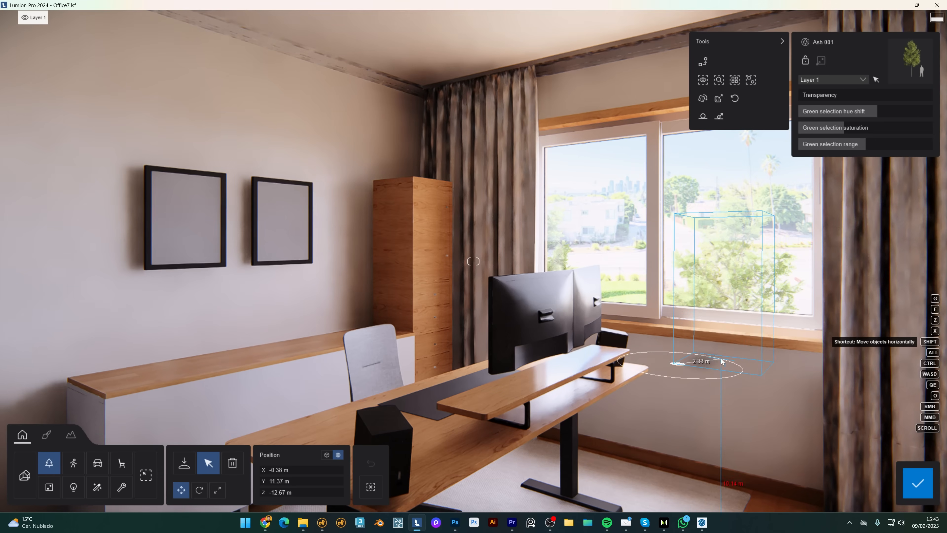
# Slide the ash tree sideways behind the window and refresh the full-quality photo preview.
pyautogui.moveTo(734, 478); pyautogui.dragTo(800, 464)
pyautogui.press('r')
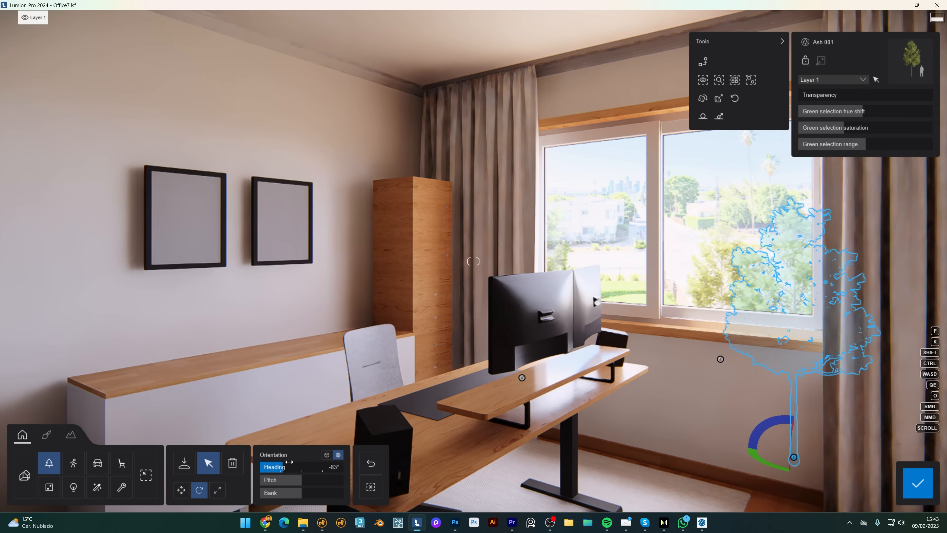
pyautogui.press('m')
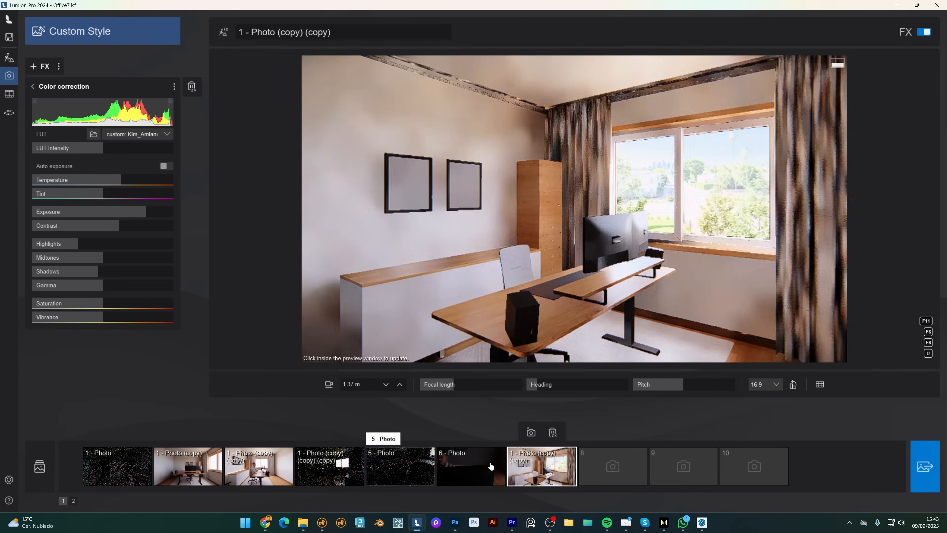
pyautogui.click(737, 121)
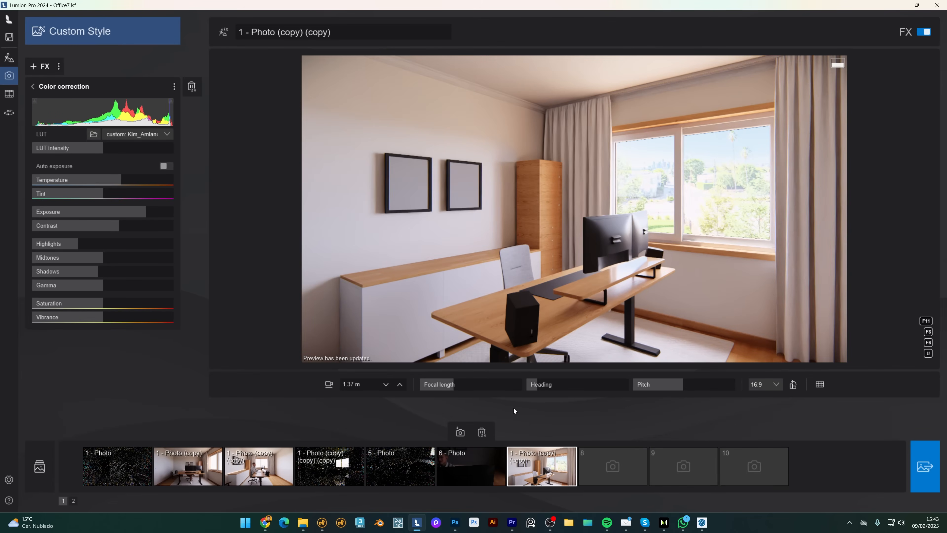
# Bring up the street image in Photoshop and select the top upscaled street layer.
pyautogui.click(452, 522)
pyautogui.click(743, 108)
pyautogui.click(784, 92)
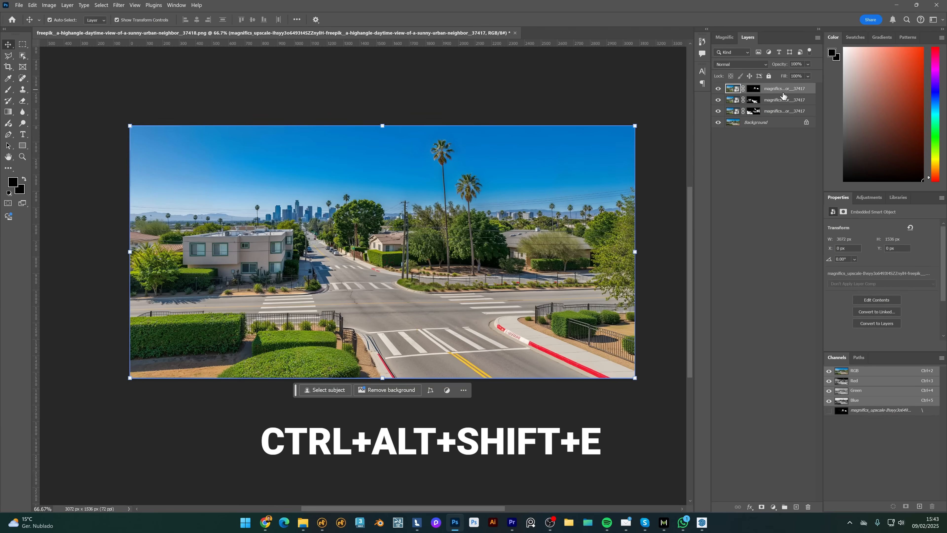
# Stamp visible layers and delete the sky from the merged layer using the Sky Replacement mask.
pyautogui.hotkey('ctrl', 'alt', 'shift', 'e')
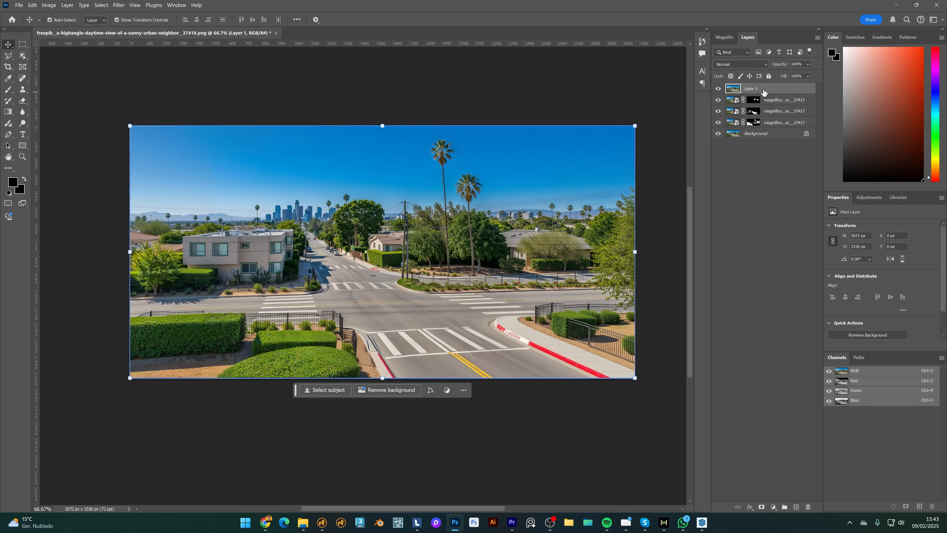
pyautogui.click(32, 5)
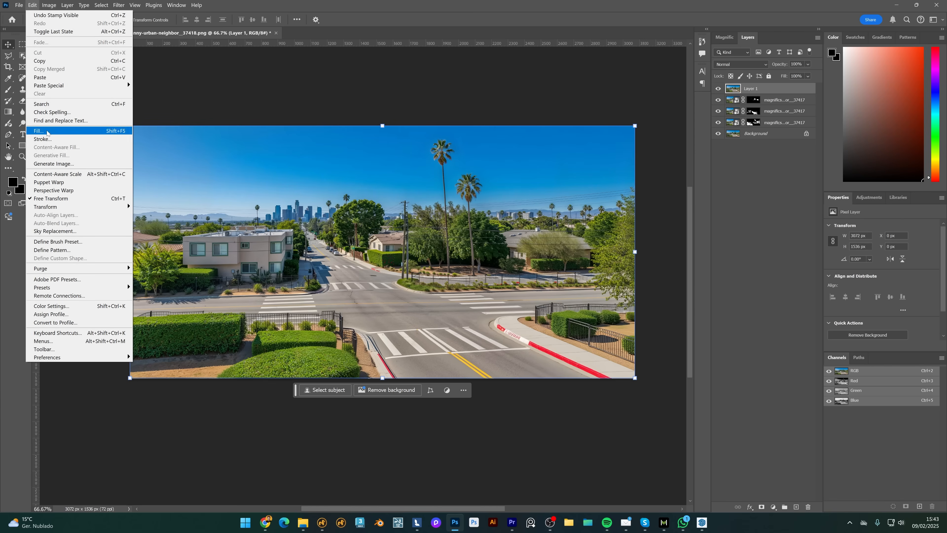
pyautogui.click(68, 231)
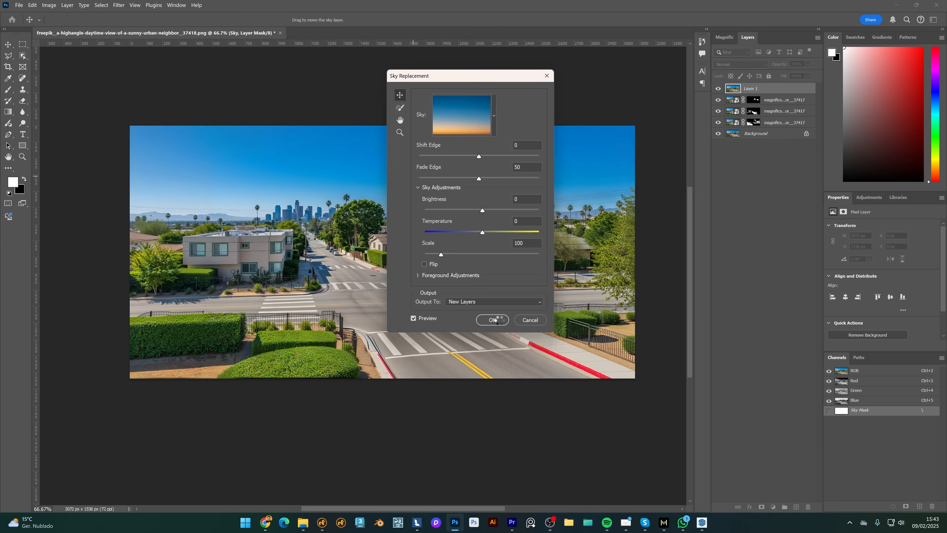
pyautogui.click(492, 320)
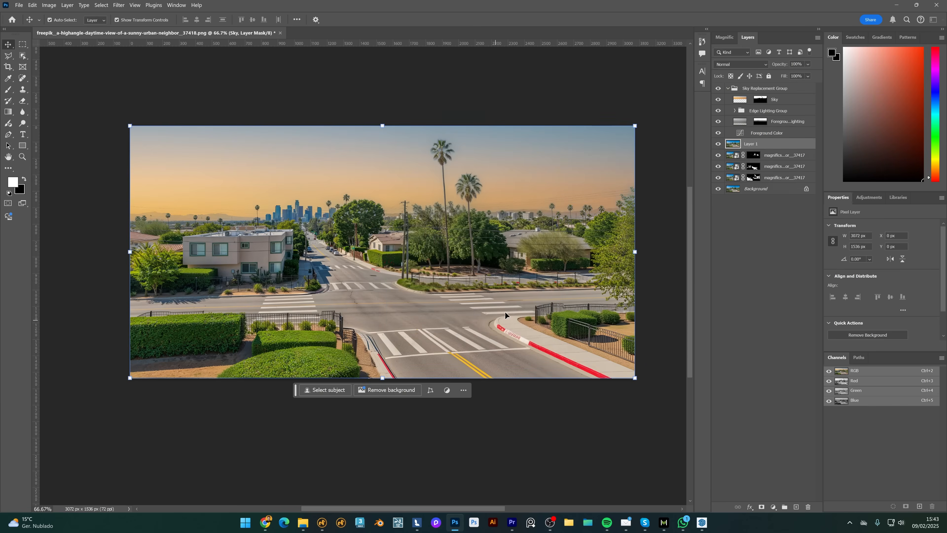
pyautogui.keyDown('ctrl'); pyautogui.click(760, 101); pyautogui.keyUp('ctrl')
pyautogui.click(728, 89)
pyautogui.click(718, 88)
pyautogui.press('m')
pyautogui.moveTo(719, 110); pyautogui.dragTo(718, 145)
pyautogui.hotkey('ctrl', 'd')
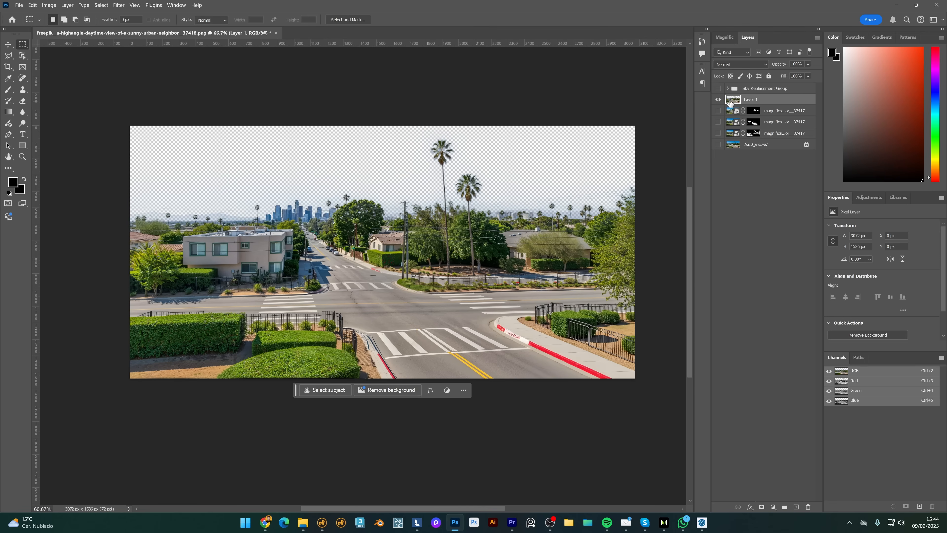
# Save a copy of the image as a PNG.
pyautogui.hotkey('ctrl', 'alt', 's')
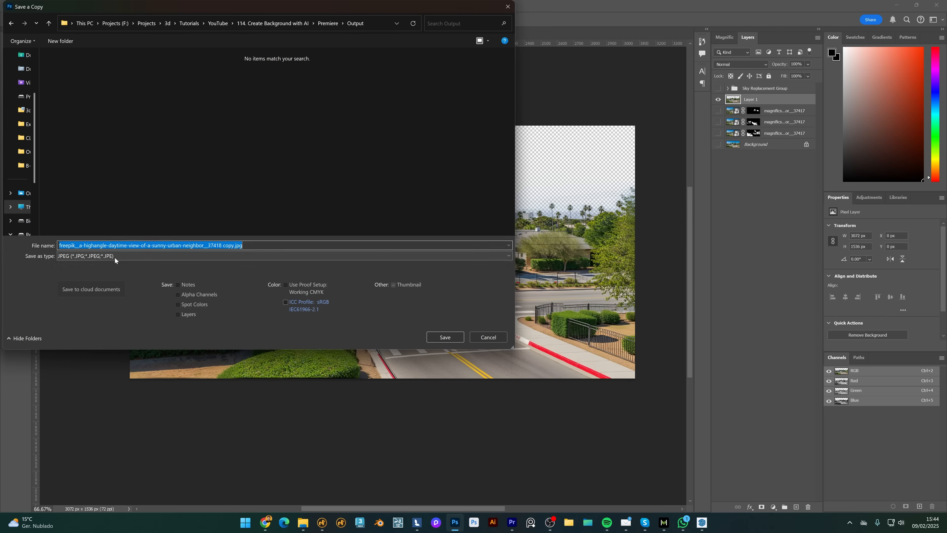
pyautogui.click(115, 256)
pyautogui.click(74, 390)
pyautogui.press('Return')
pyautogui.press('Return')
# Reload the LABackground plane's texture from the saved transparent-sky PNG.
pyautogui.click(416, 523)
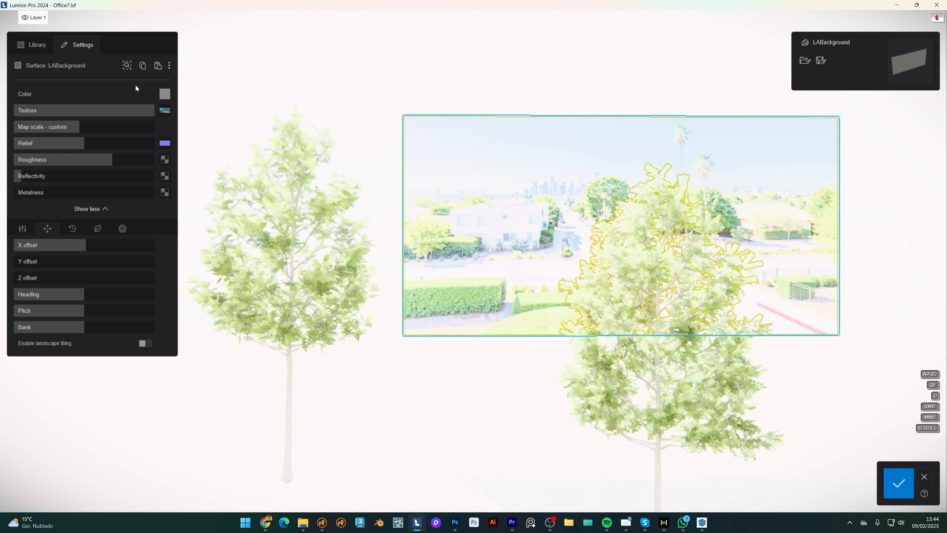
pyautogui.click(164, 110)
pyautogui.doubleClick(114, 84)
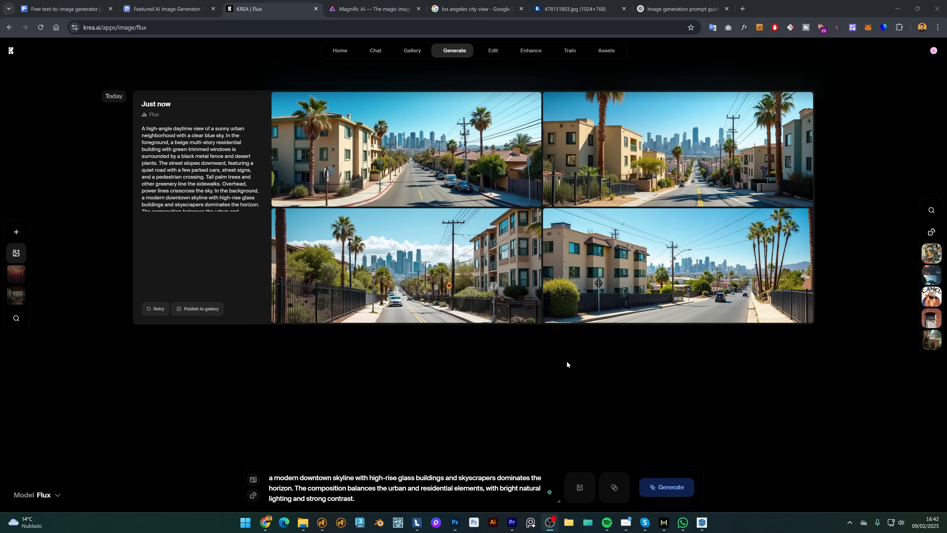
# Enlarge the generated Los Angeles street images and step through all of them.
pyautogui.click(402, 152)
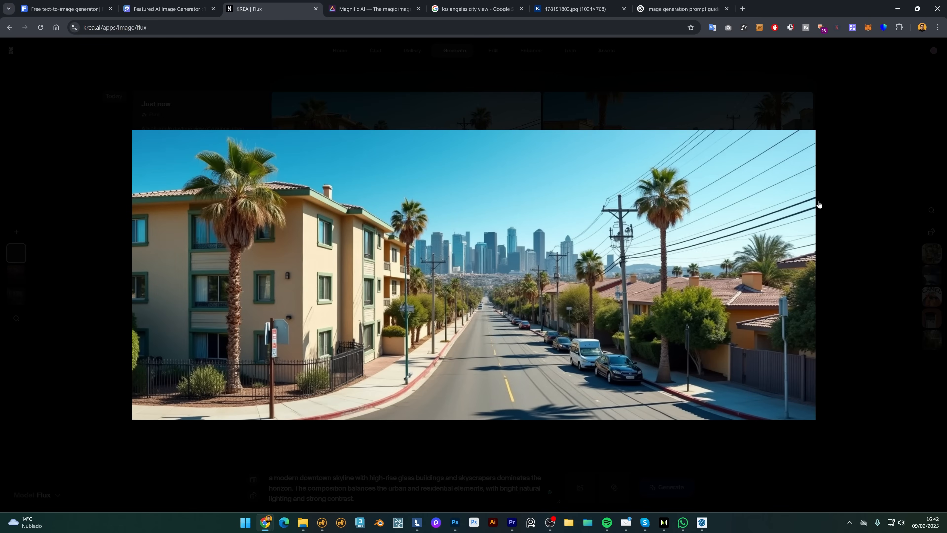
pyautogui.press('Right')
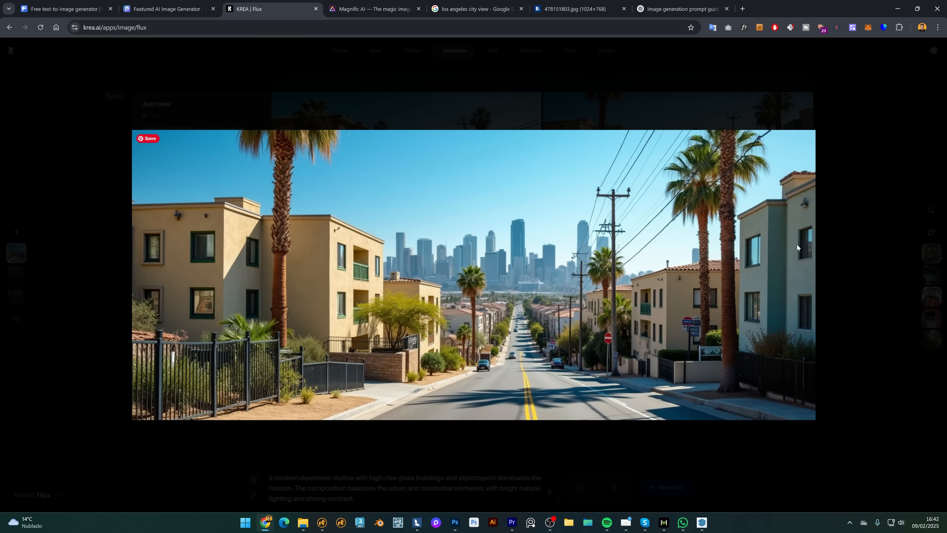
pyautogui.press('Right')
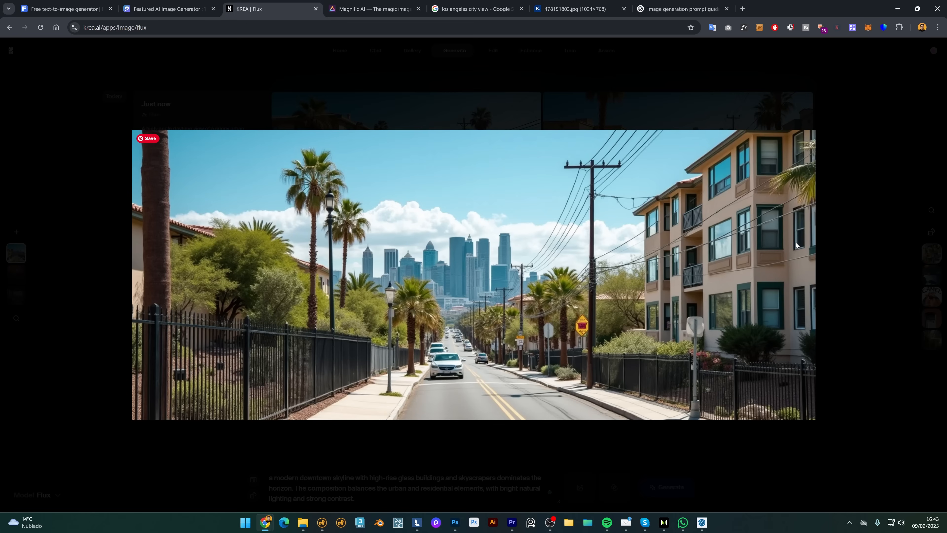
pyautogui.press('Right')
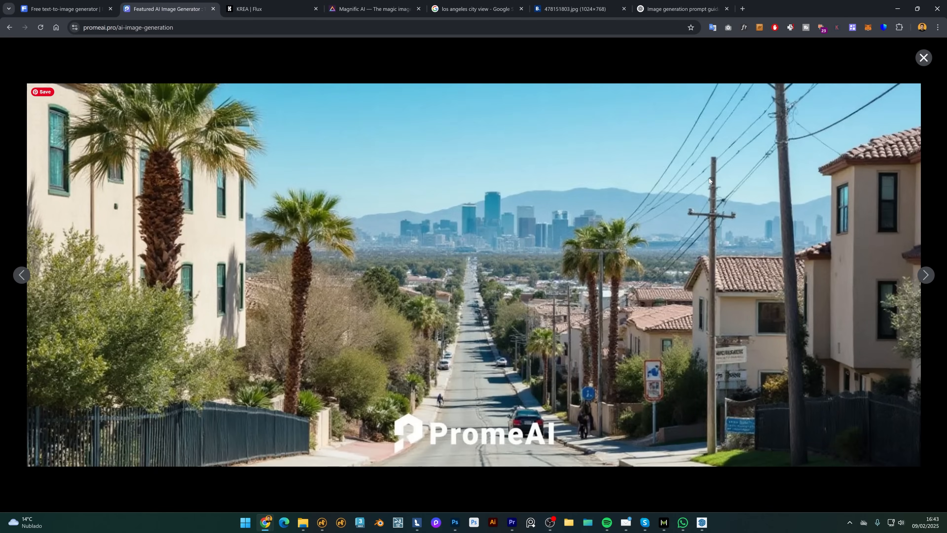
pyautogui.press('Right')
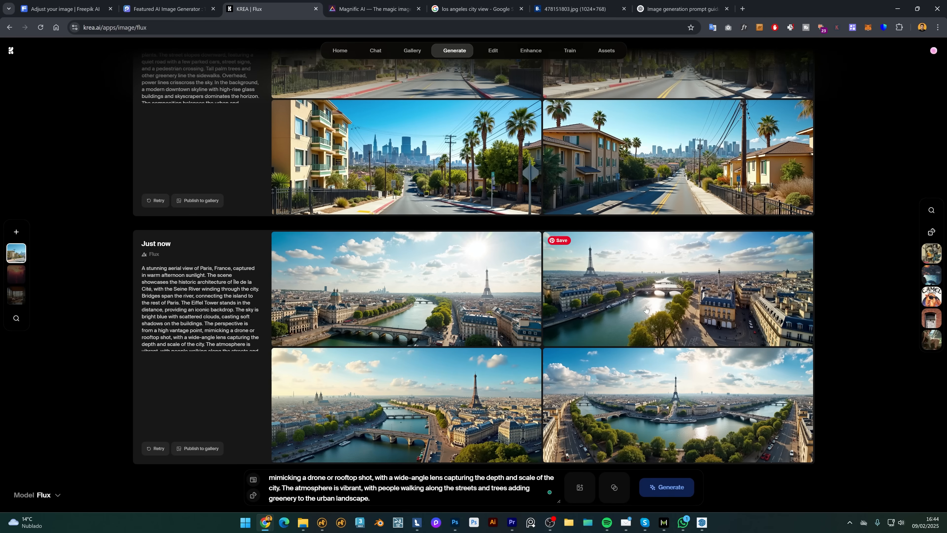
# Enlarge the Paris aerial images and step through each one.
pyautogui.click(411, 305)
pyautogui.press('Right')
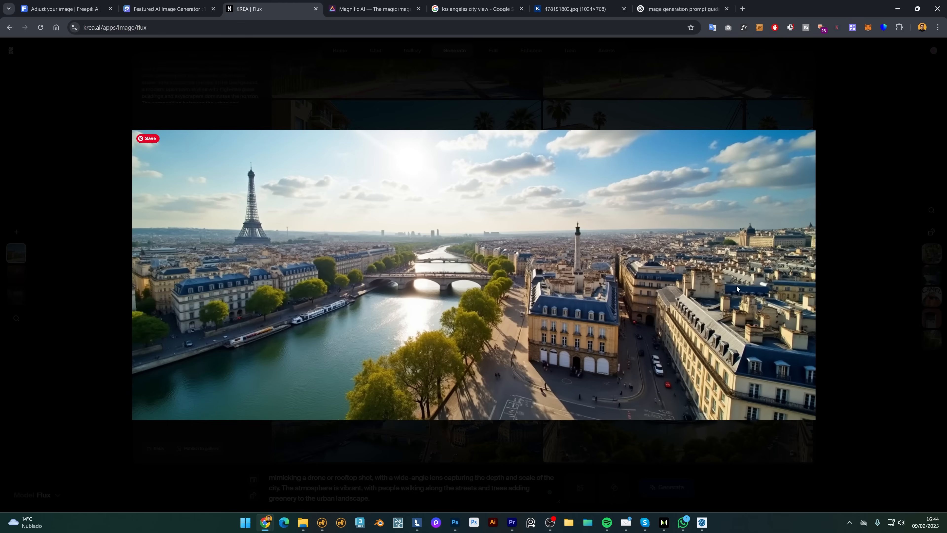
pyautogui.press('Right')
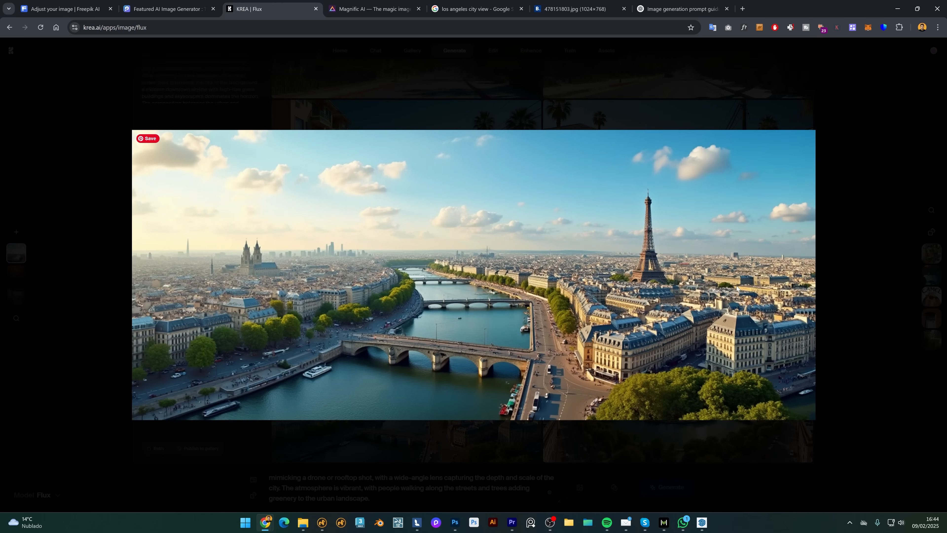
pyautogui.press('Right')
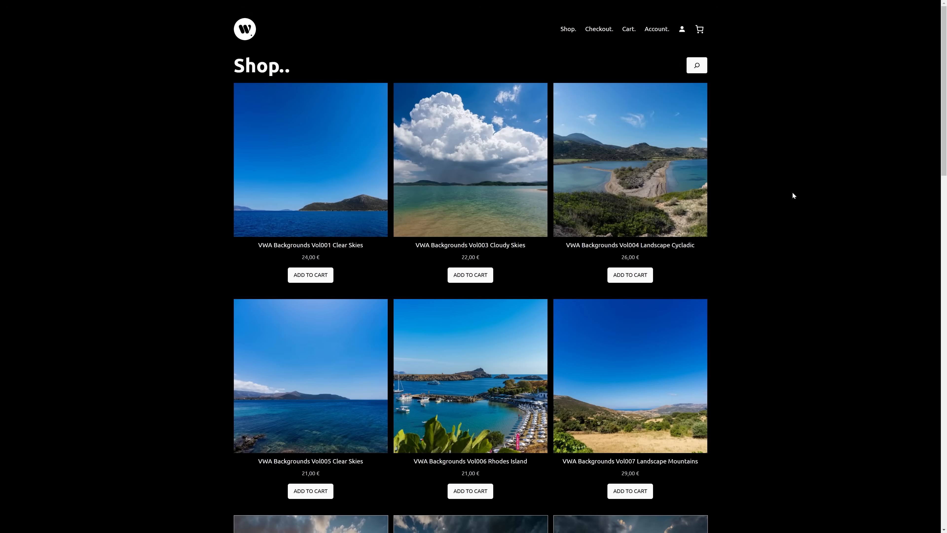
# Open a cloud background product page from the shop listing and scroll down to its sample gallery.
pyautogui.scroll(-4, 793, 193)
pyautogui.click(497, 196)
pyautogui.scroll(-12, 796, 238)
pyautogui.scroll(-6, 765, 218)
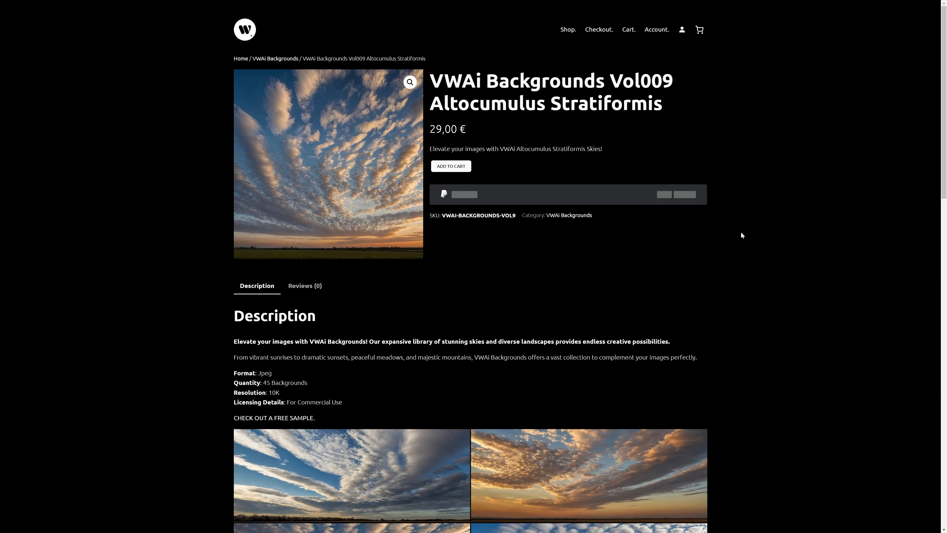
pyautogui.scroll(-5, 741, 232)
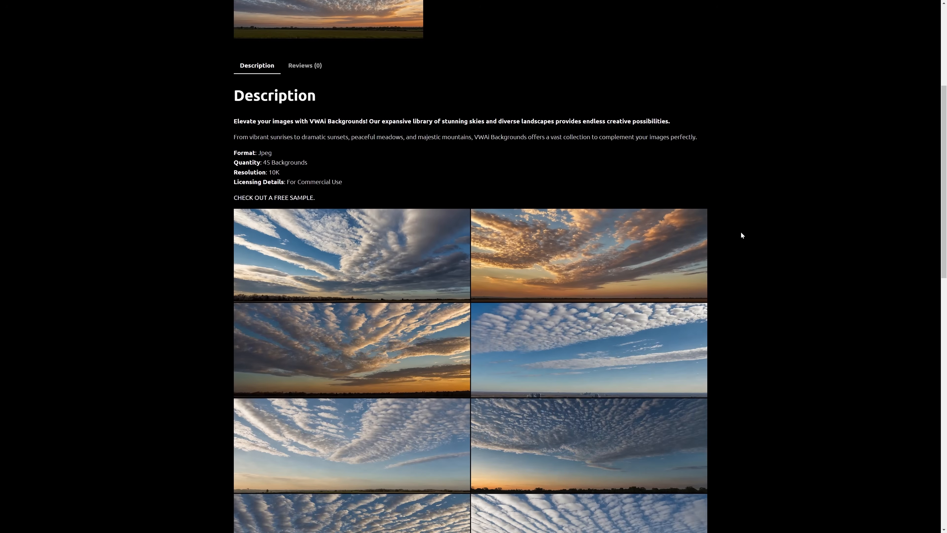
pyautogui.scroll(-5, 741, 233)
pyautogui.scroll(-7, 742, 233)
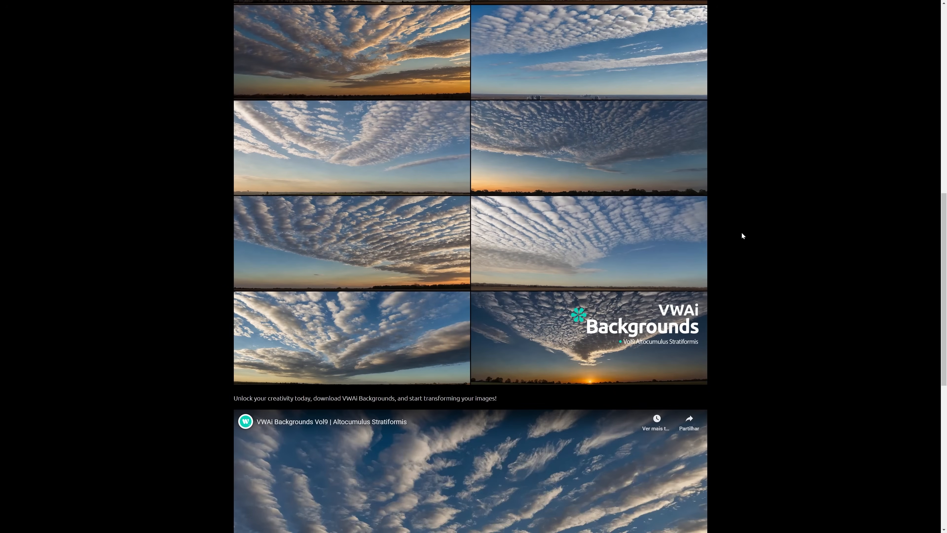